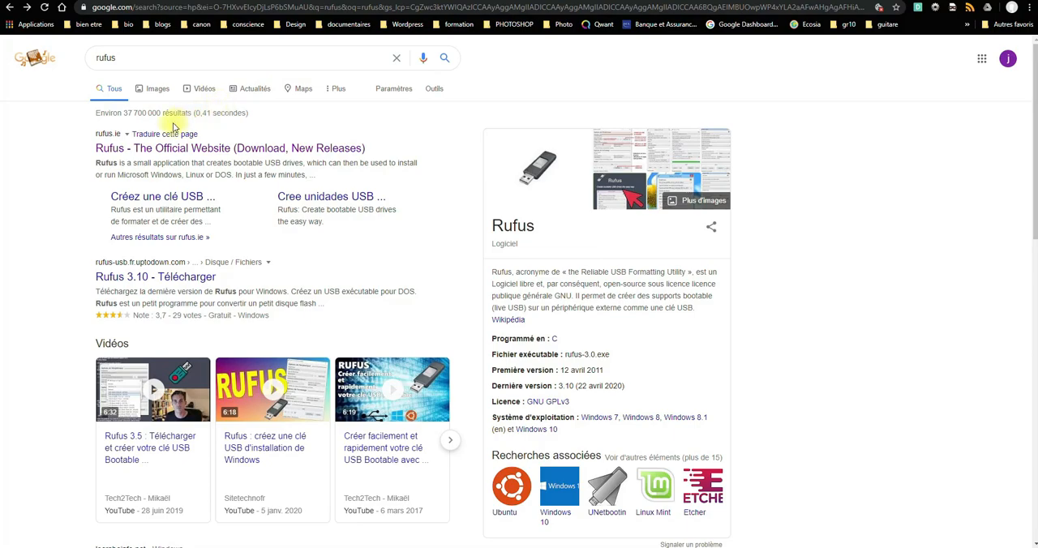
- Download Rufus 3.10 from the official Rufus website
left_click(168, 147)
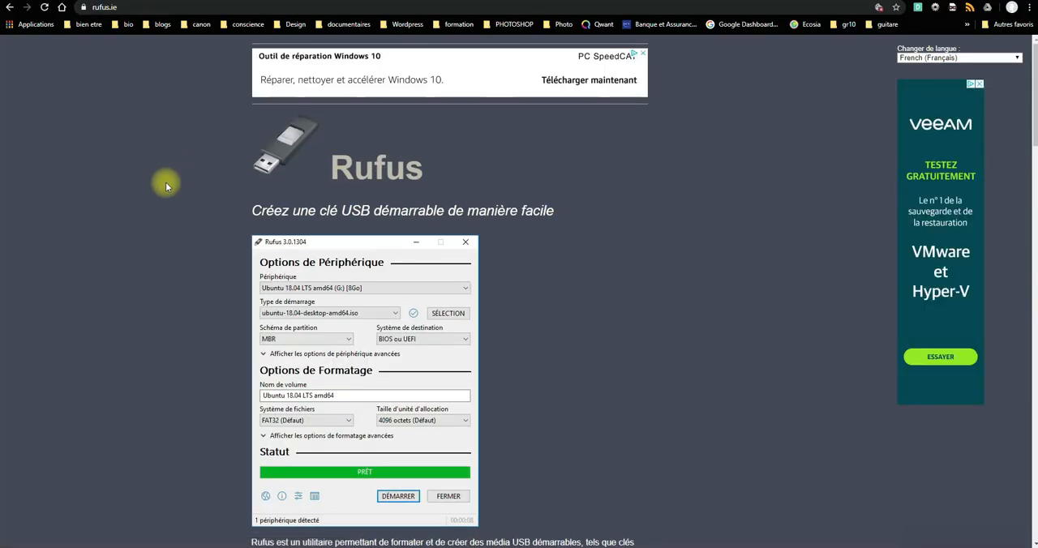
scroll(166, 182, "down", 3)
scroll(165, 186, "down", 3)
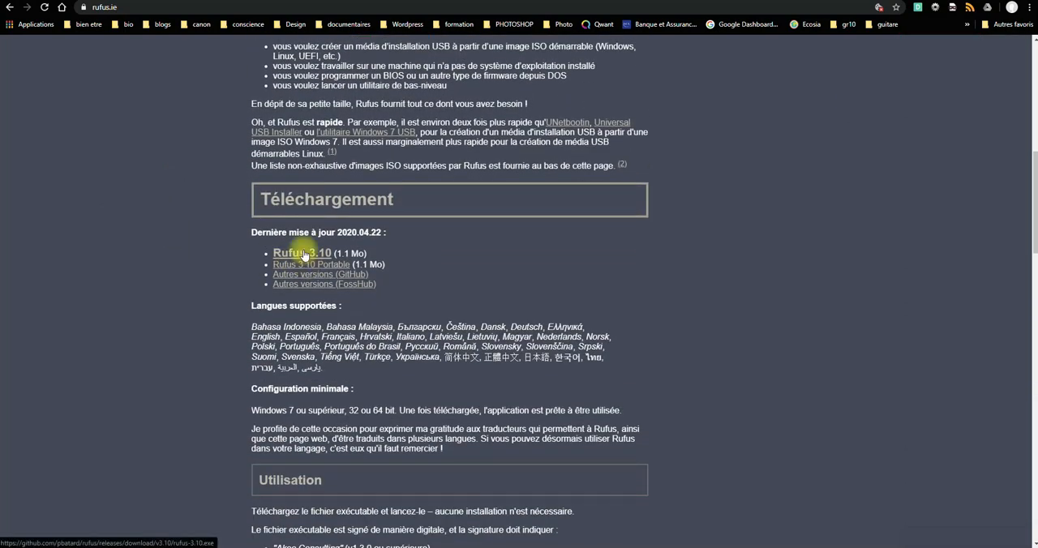
left_click(303, 255)
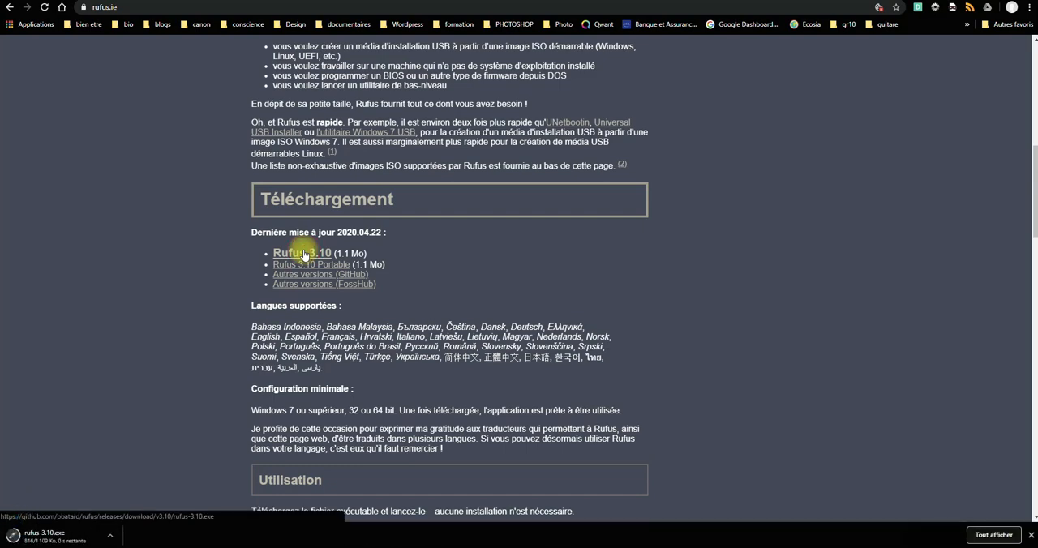
- Run the downloaded rufus-3.10.exe with permission to make changes, keeping NO_LABEL (O:) as the target device
left_click(36, 536)
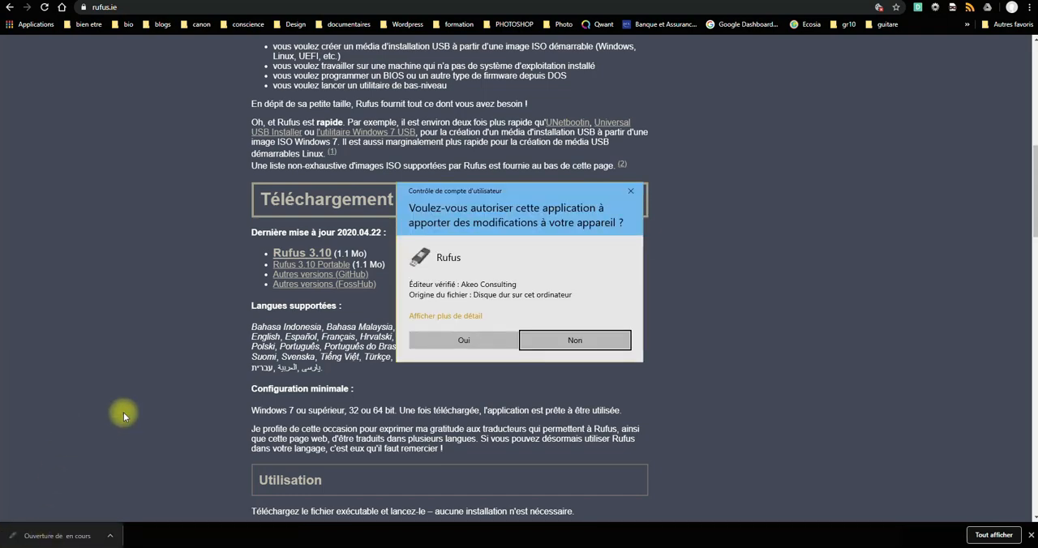
left_click(474, 340)
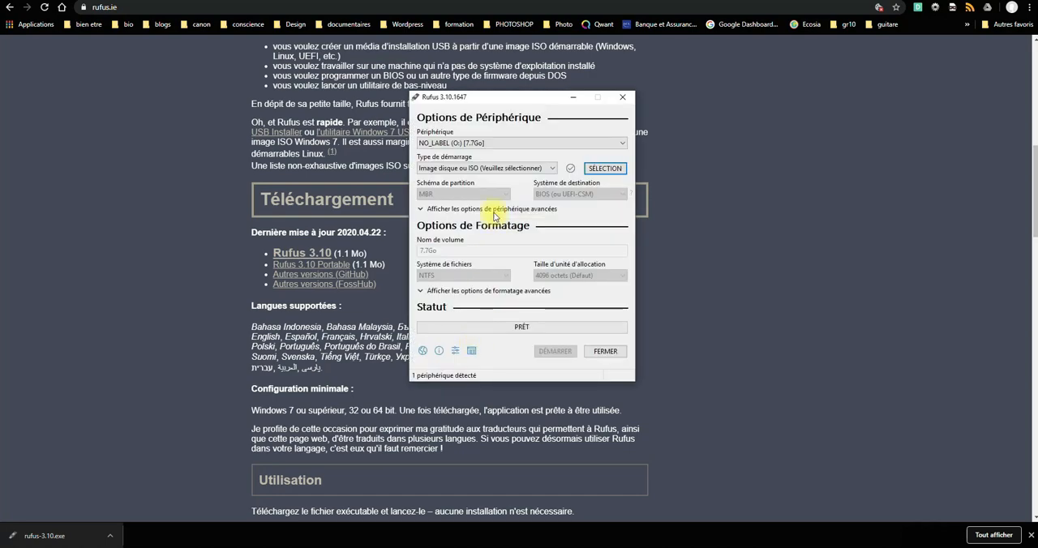
left_click(514, 143)
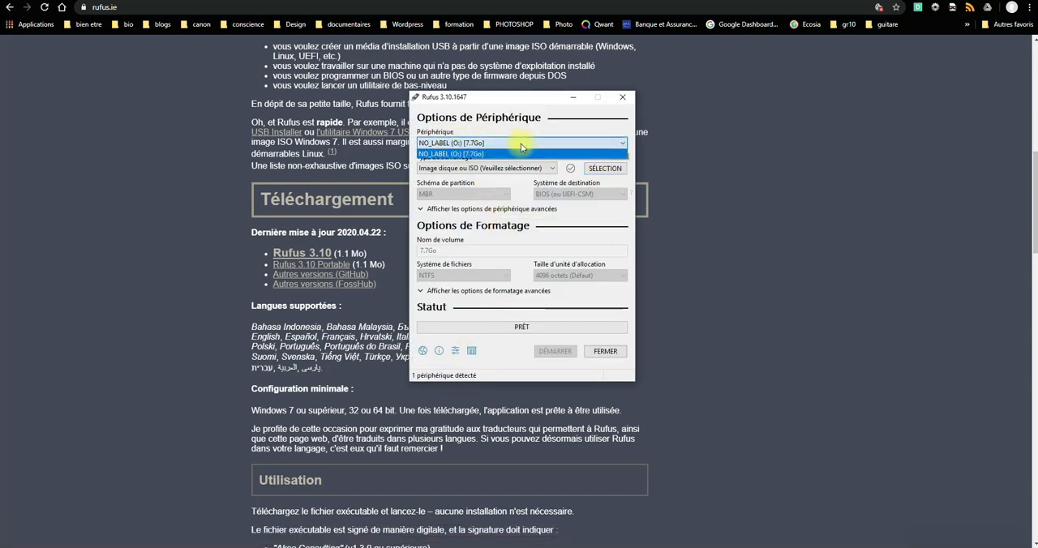
left_click(521, 147)
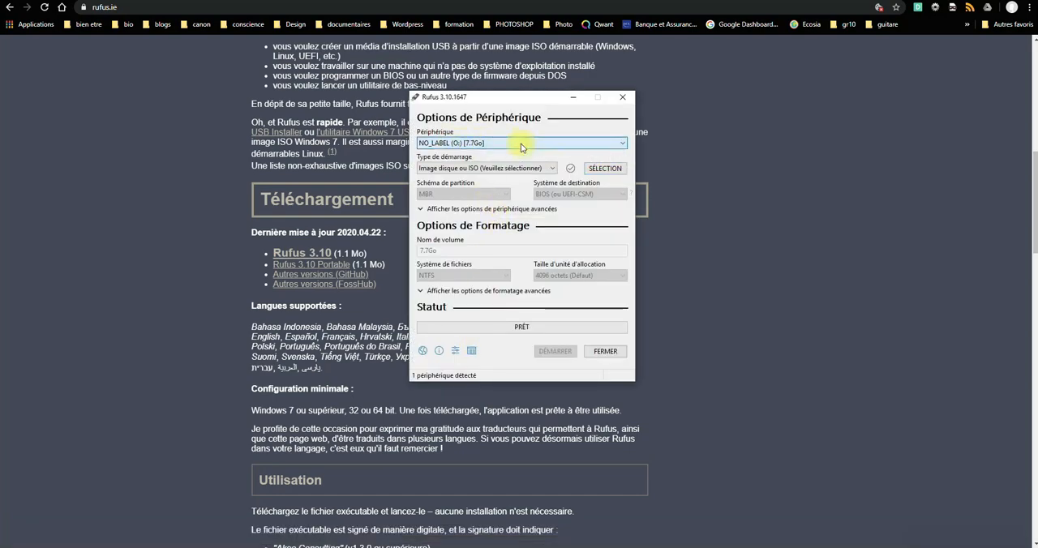
- Load Windows_10_AIO_x64.iso from the Documents folder as the boot image
left_click(604, 168)
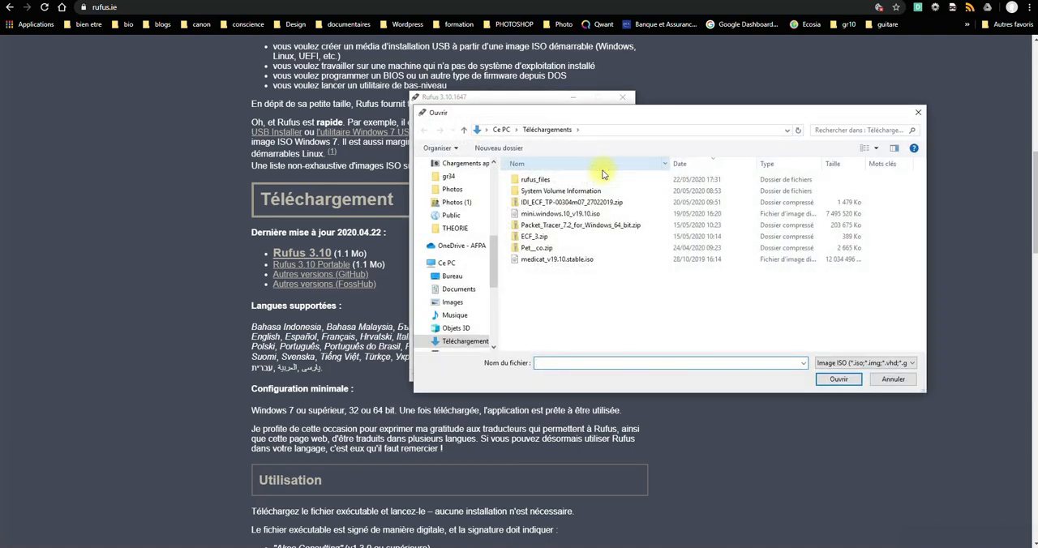
left_click(454, 289)
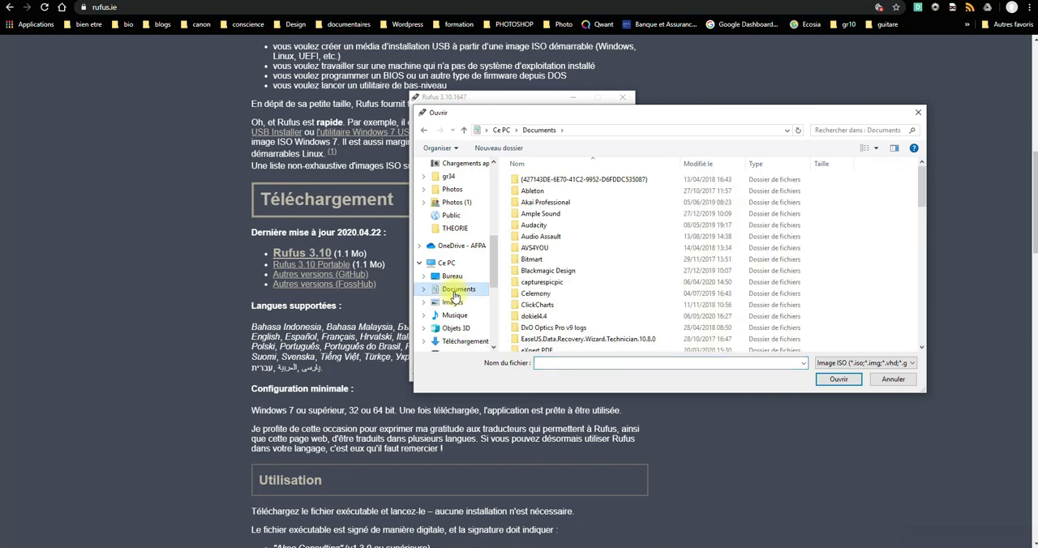
scroll(685, 243, "down", 15)
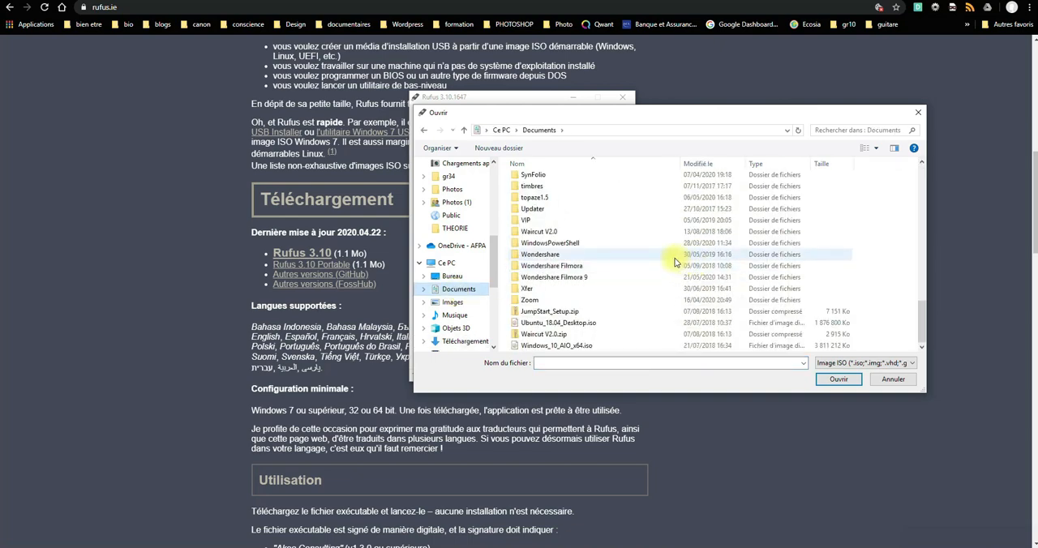
left_click(557, 346)
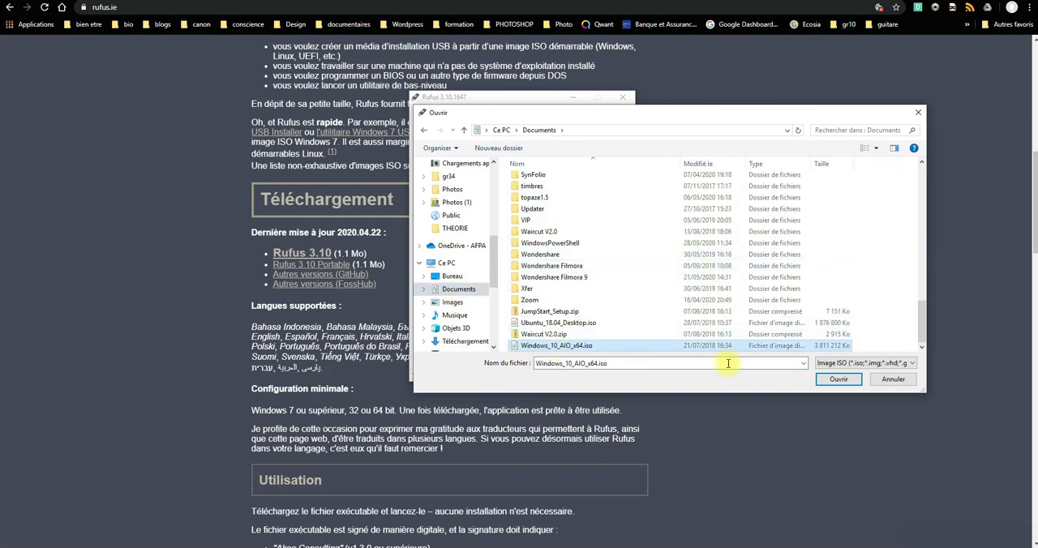
left_click(832, 379)
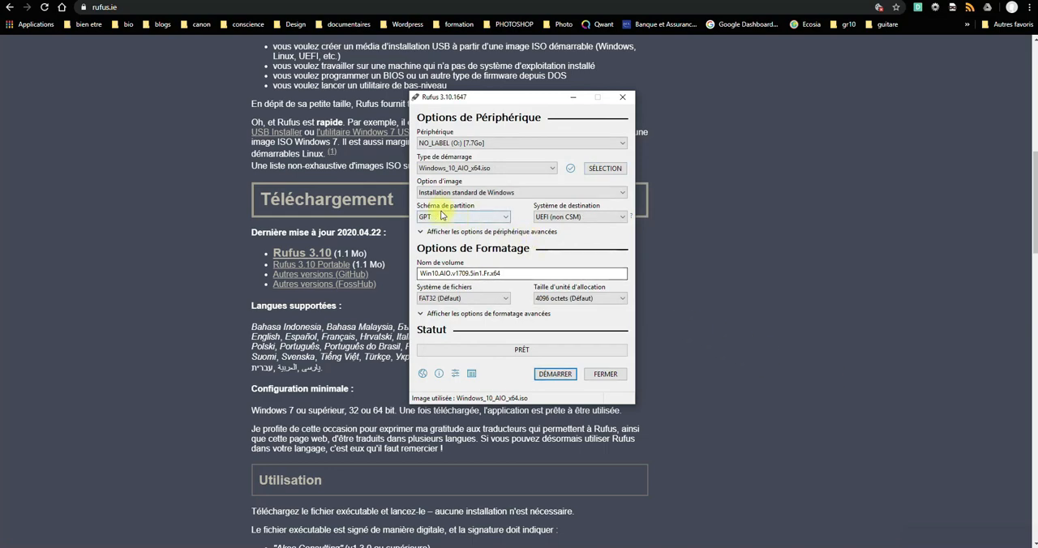
- Keep the GPT partition scheme and the standard Windows installation option, and set the file system to NTFS
left_click(505, 217)
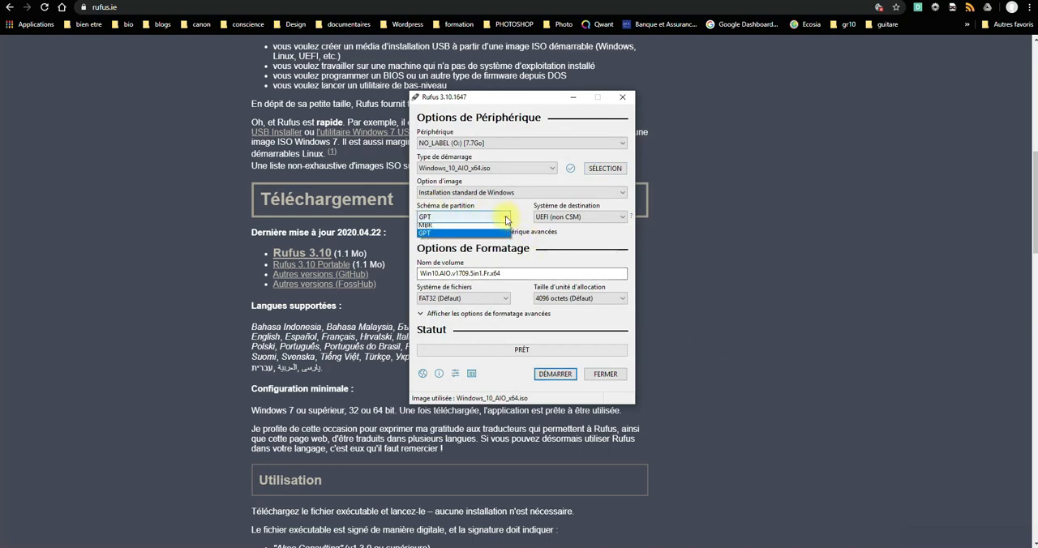
left_click(505, 215)
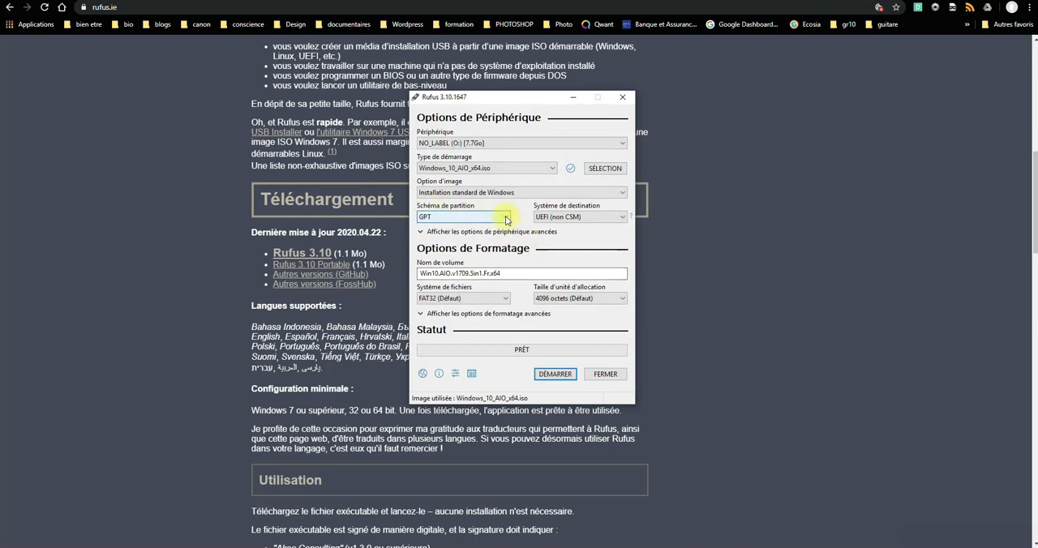
left_click(523, 194)
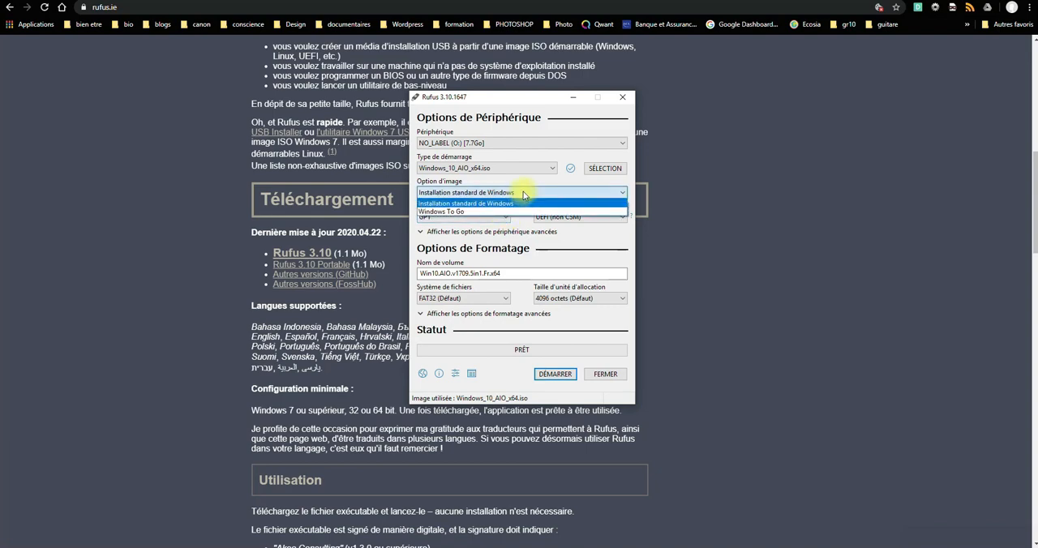
left_click(522, 194)
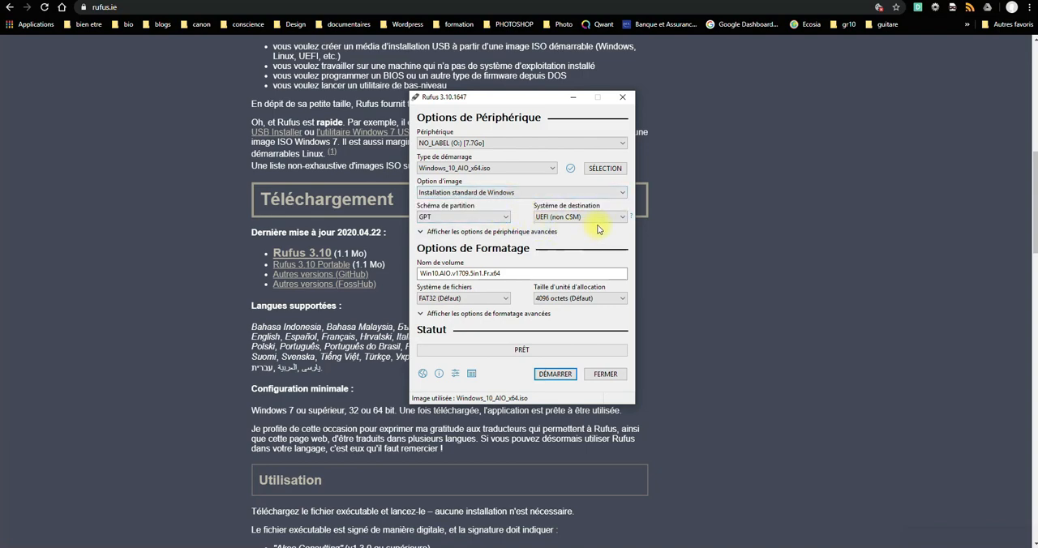
left_click(467, 300)
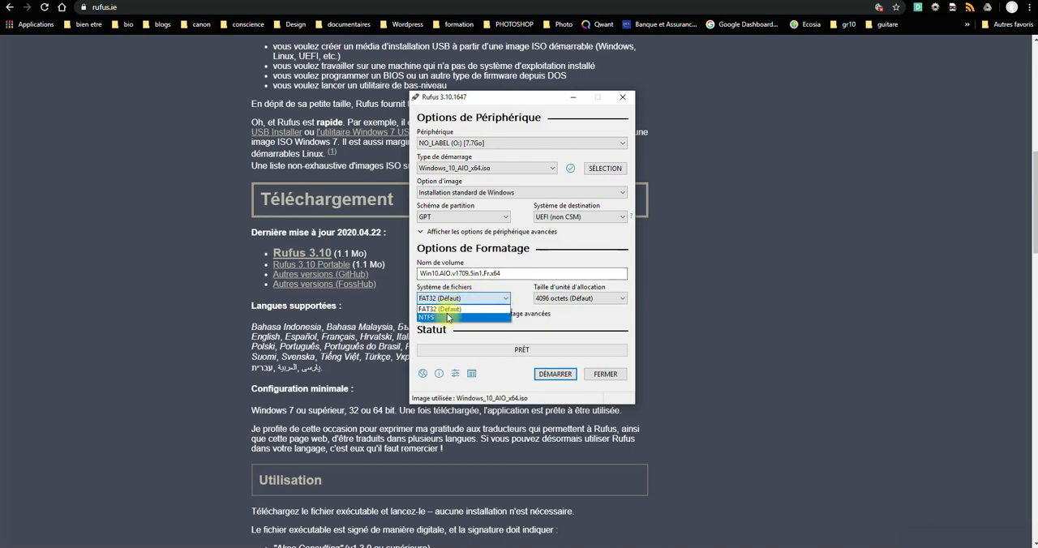
left_click(447, 317)
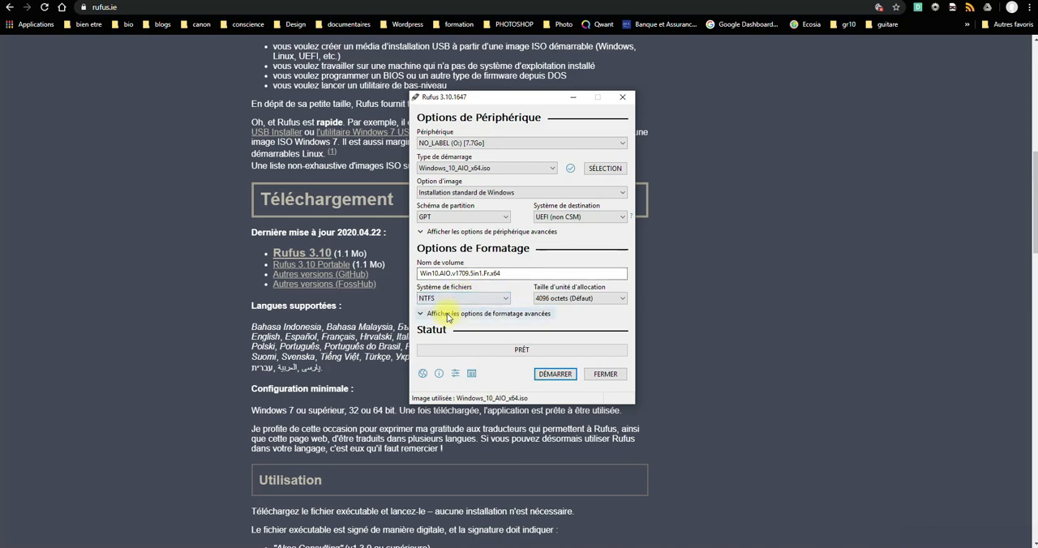
- Write the Windows image to the USB drive, accepting the erasure of its data, and close Rufus when done
left_click(554, 374)
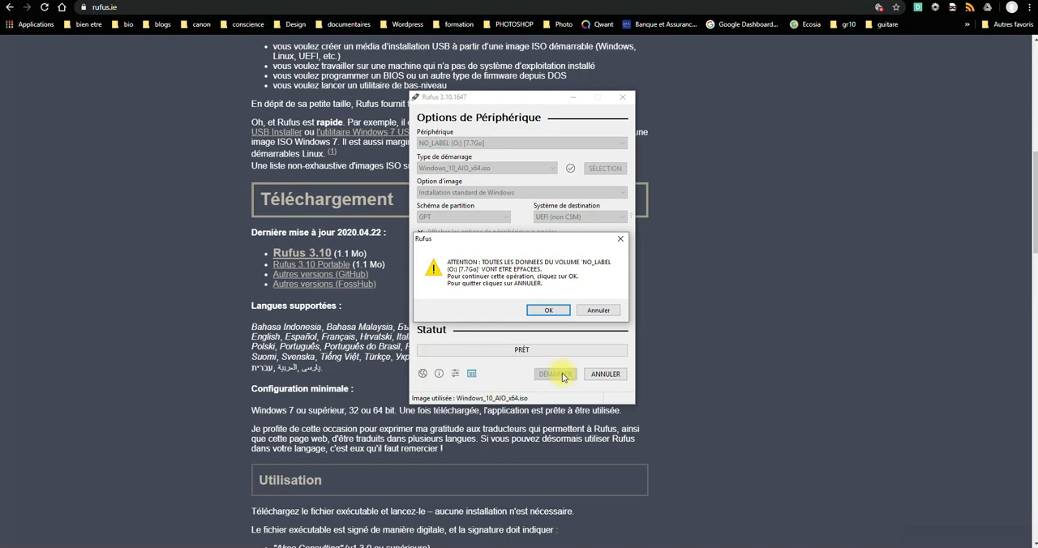
left_click(550, 311)
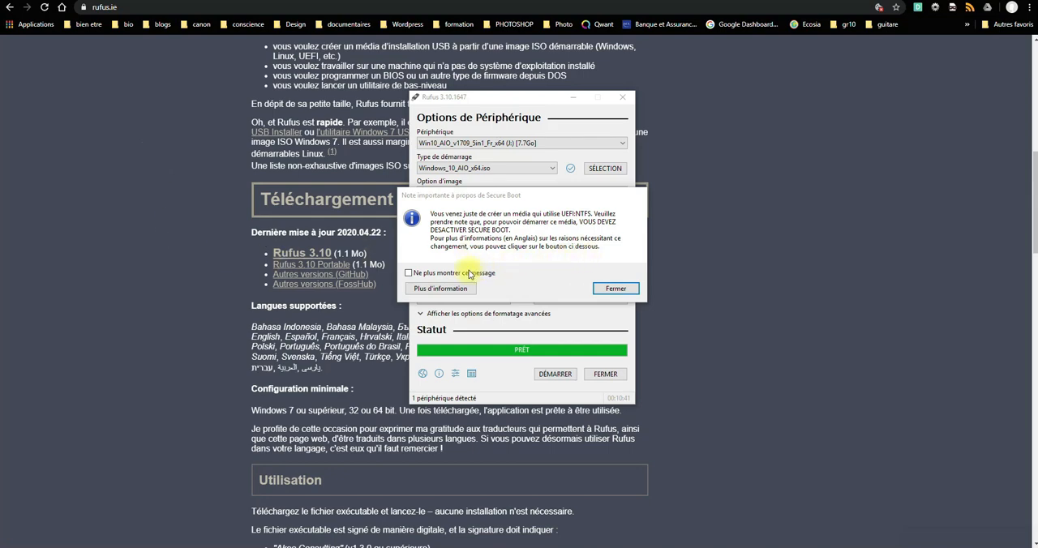
left_click(624, 289)
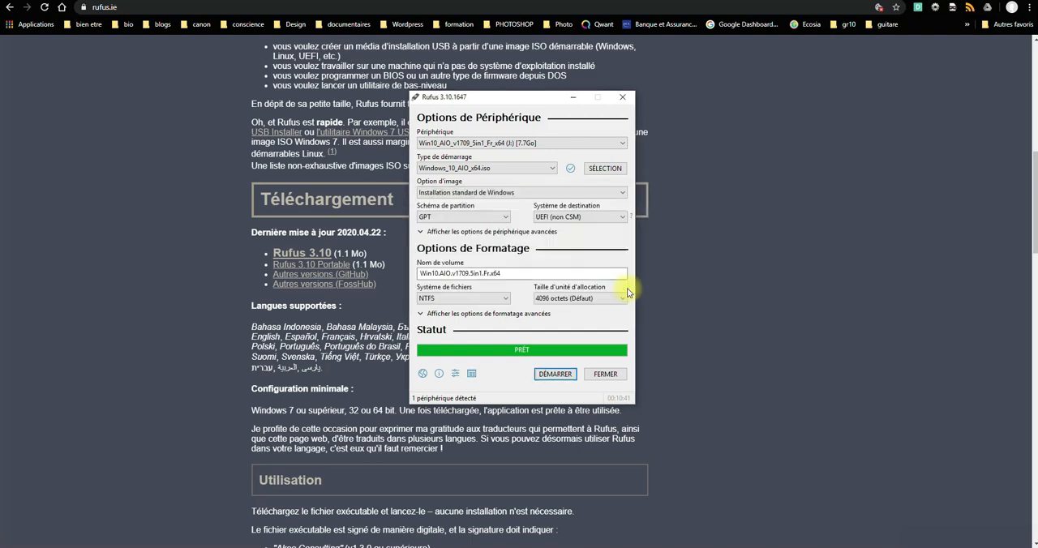
left_click(608, 377)
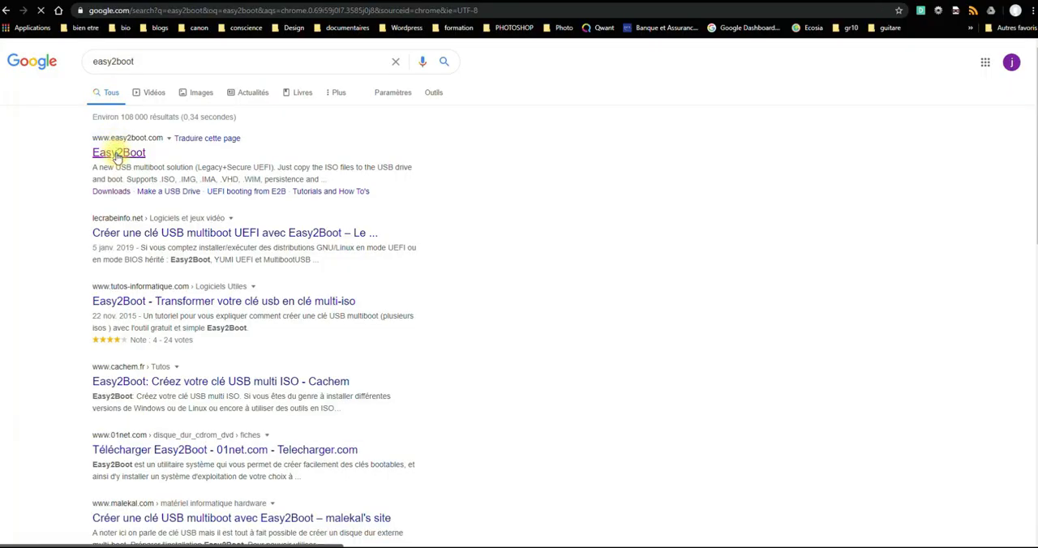
- Download the recommended Easy2Boot EXE installer for Windows 8 or 10 through the official Easy2Boot site
left_click(115, 154)
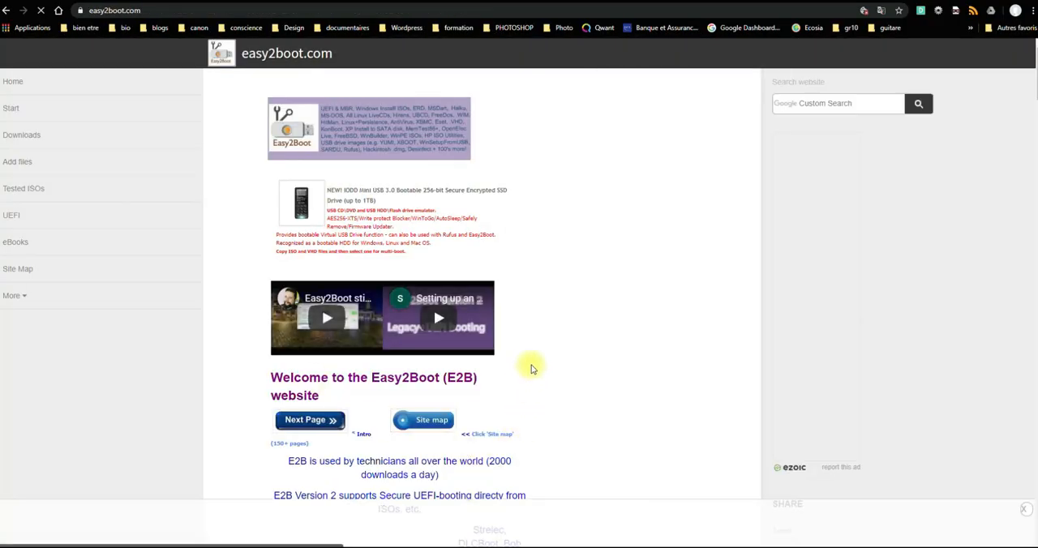
scroll(531, 364, "down", 3)
scroll(535, 362, "down", 2)
left_click(405, 327)
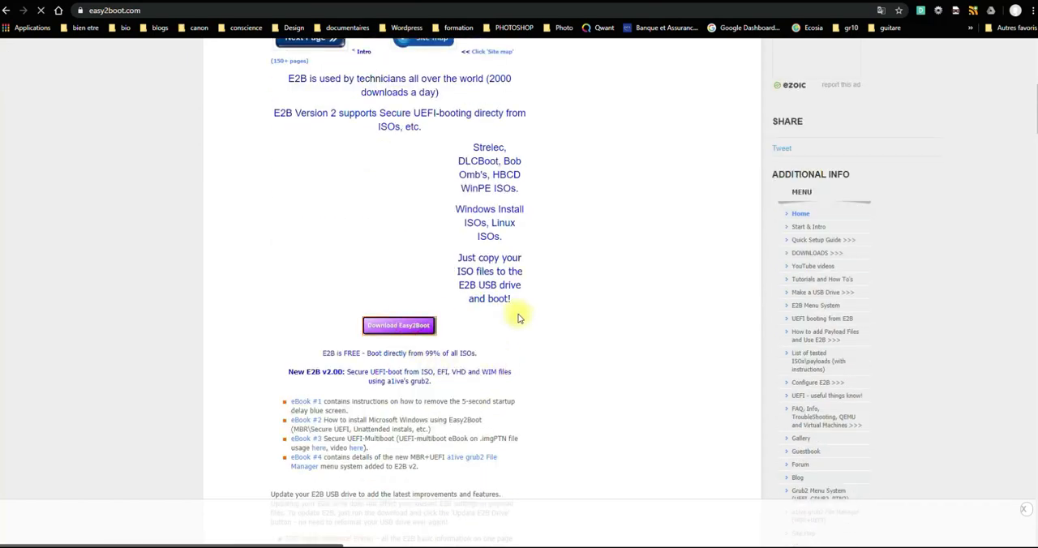
scroll(462, 336, "down", 2)
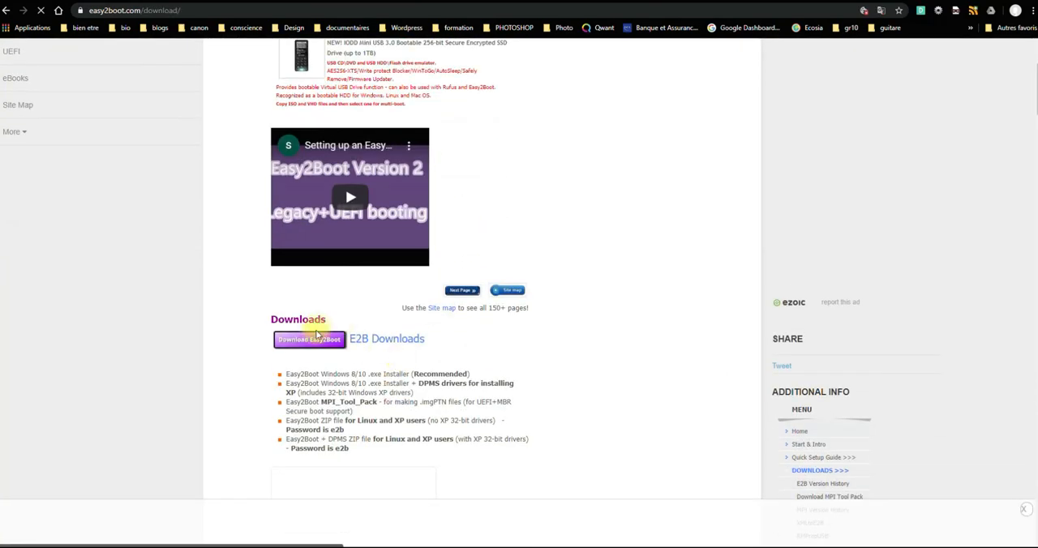
left_click(309, 341)
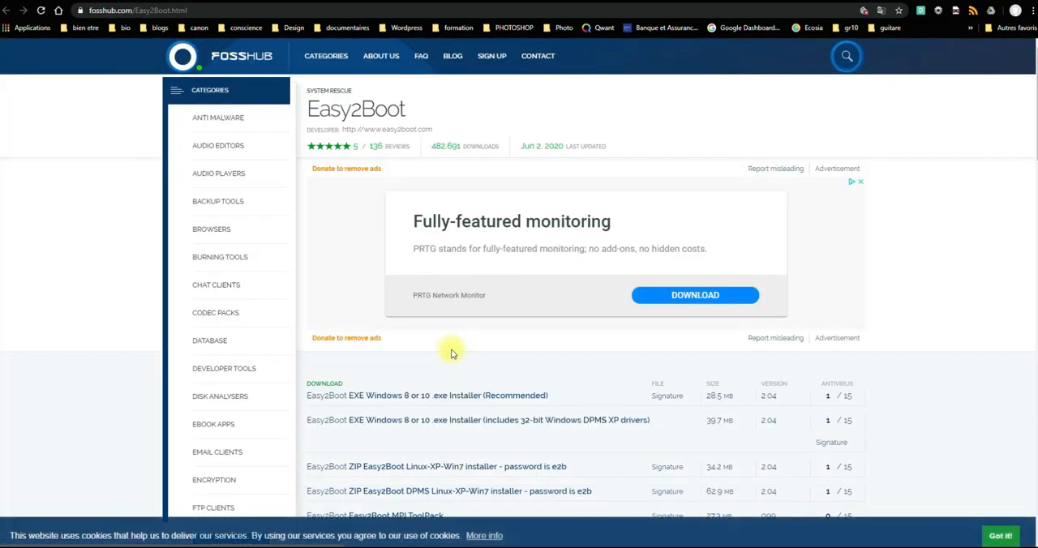
left_click(397, 396)
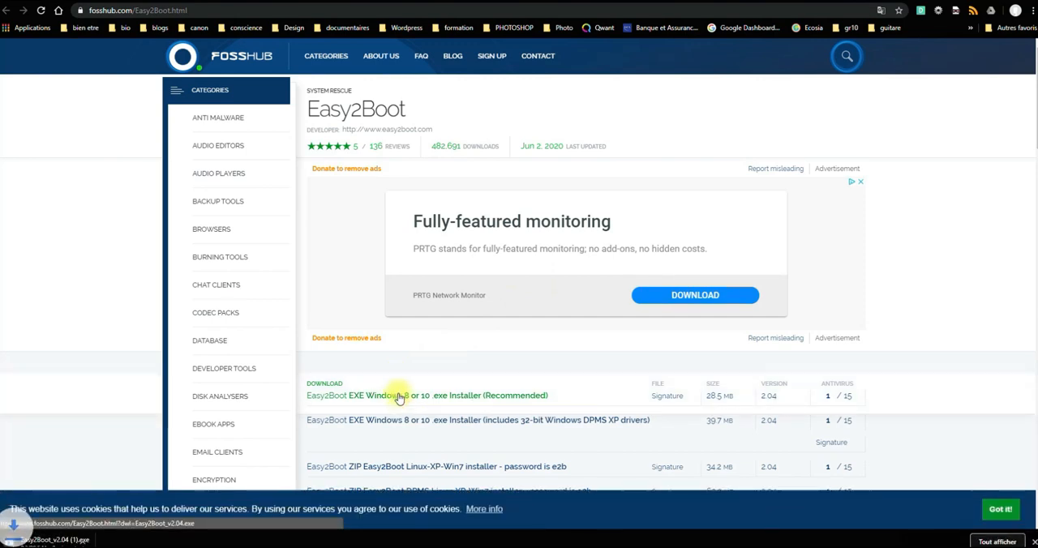
- Keep the flagged download Easy2Boot_v2.04 (1).exe despite the security warning and show it in its folder
key("ctrl+j")
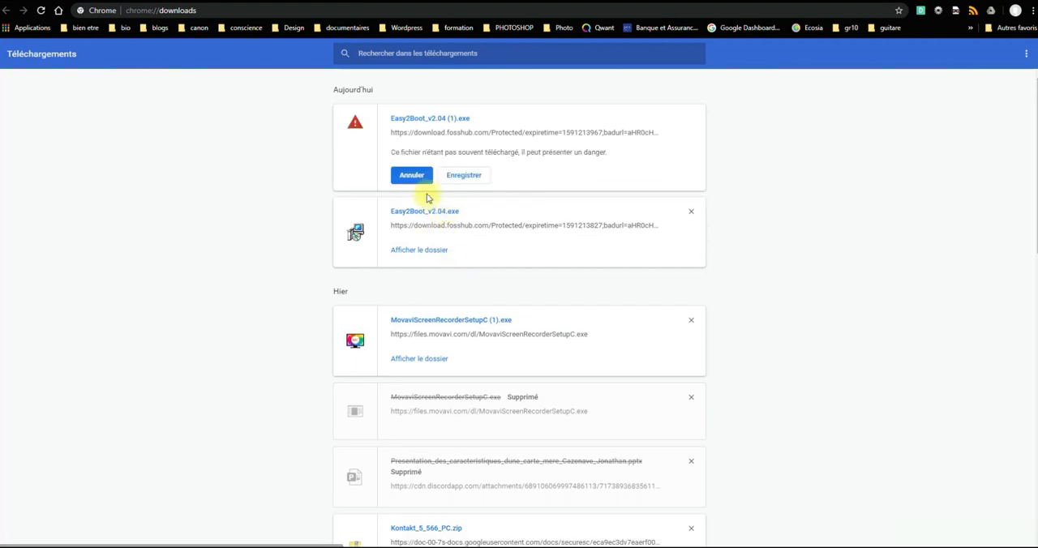
left_click(463, 177)
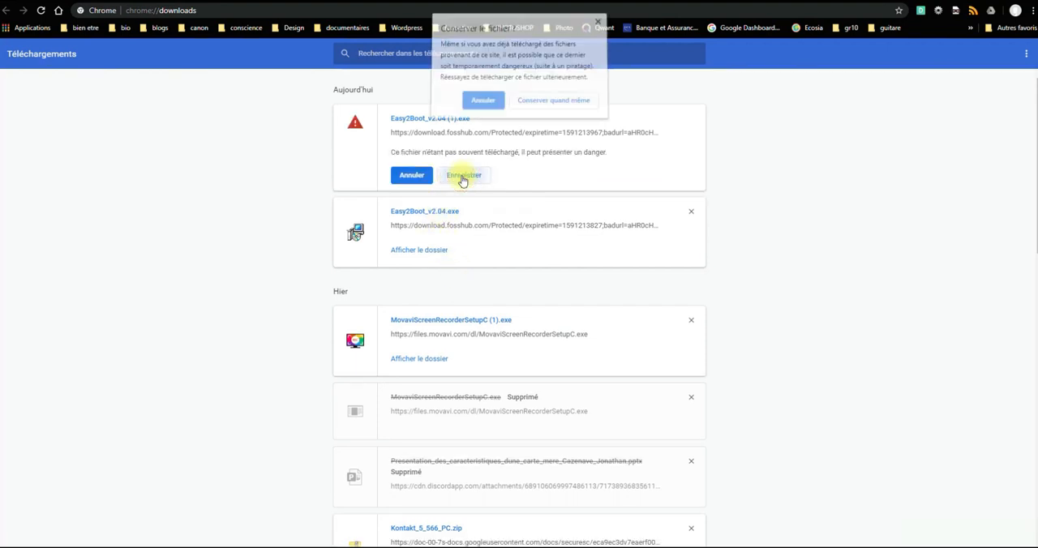
left_click(540, 109)
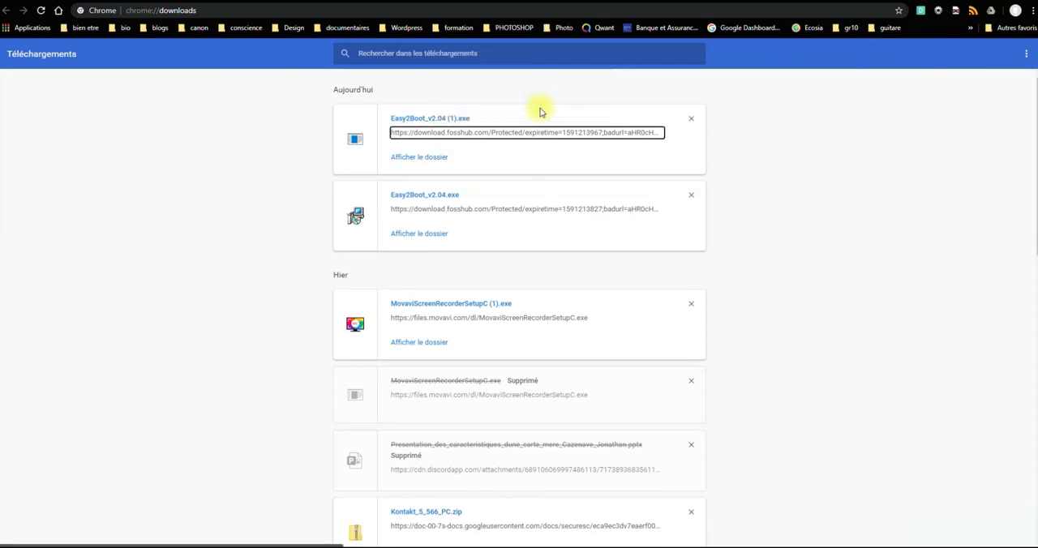
left_click(408, 159)
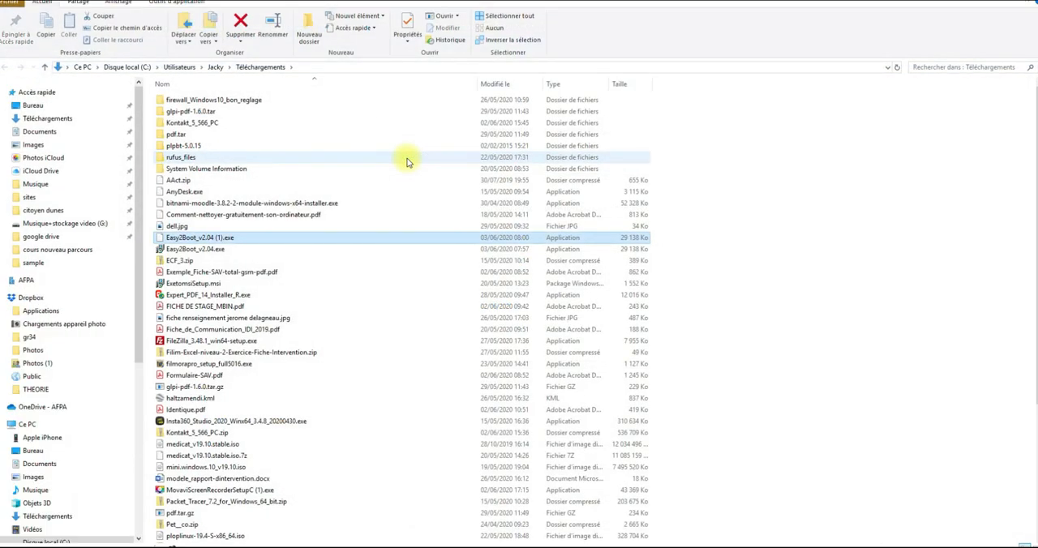
- Run Easy2Boot_v2.04 (1).exe as administrator, bypassing the SmartScreen block, to start its installation wizard
right_click(183, 241)
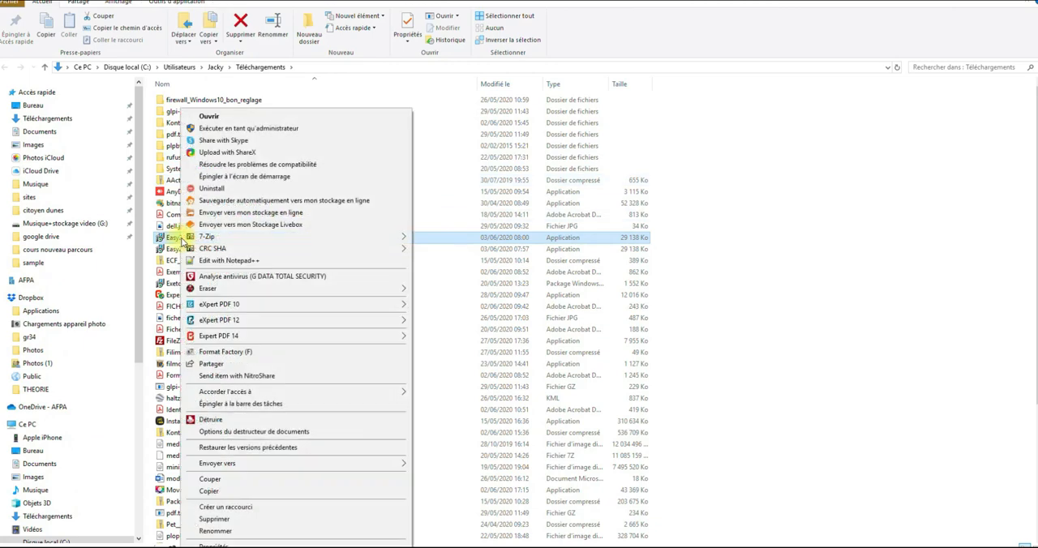
left_click(263, 130)
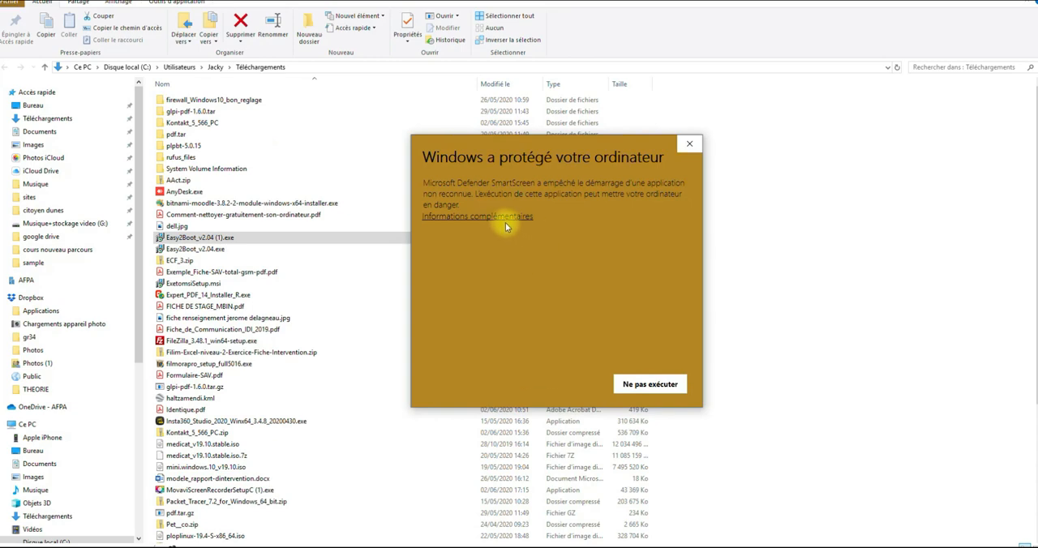
left_click(505, 222)
left_click(564, 387)
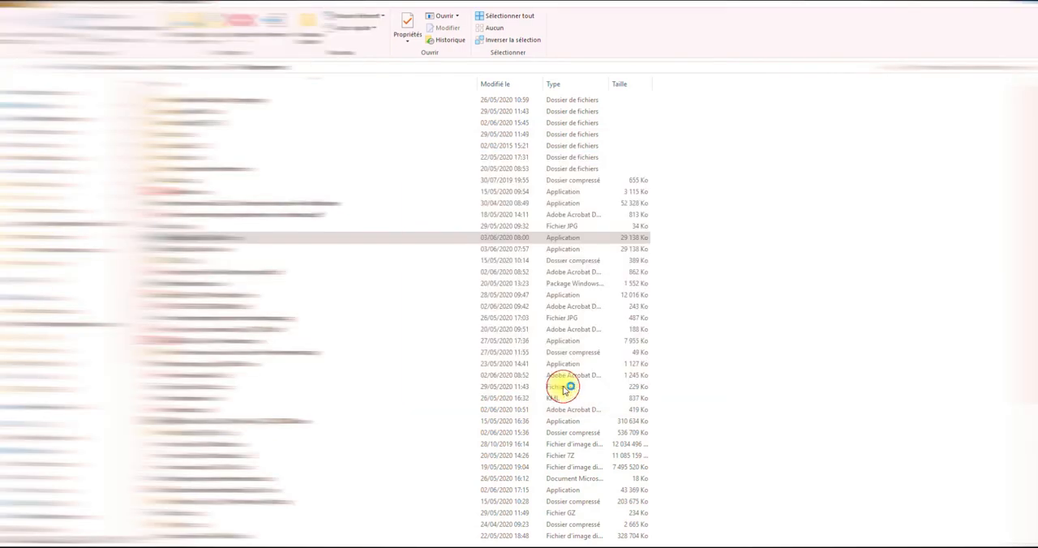
left_click(463, 386)
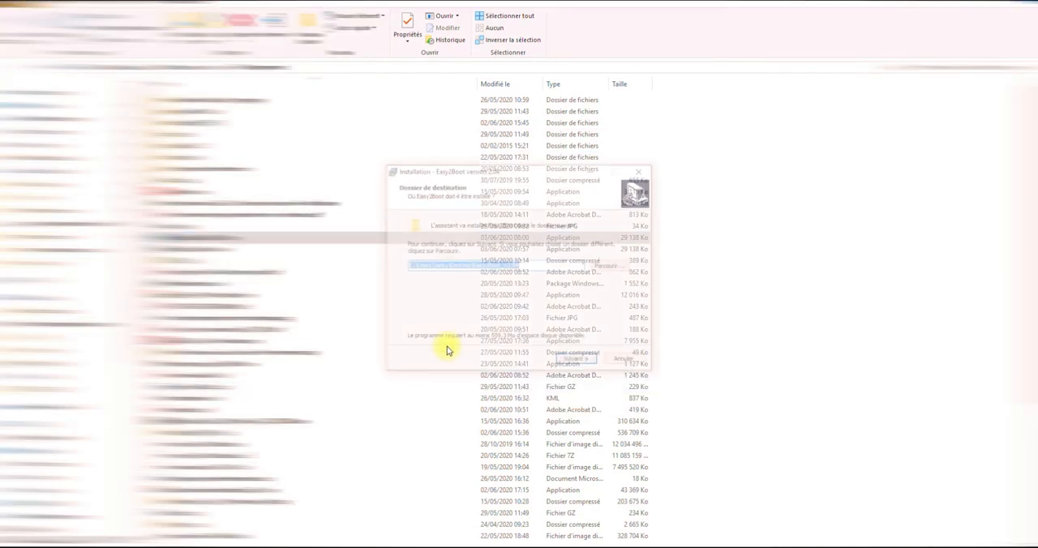
- Install Easy2Boot in the proposed destination folder and configure Make_E2B with French (French kbd) for the Kingston drive J:
left_click(575, 359)
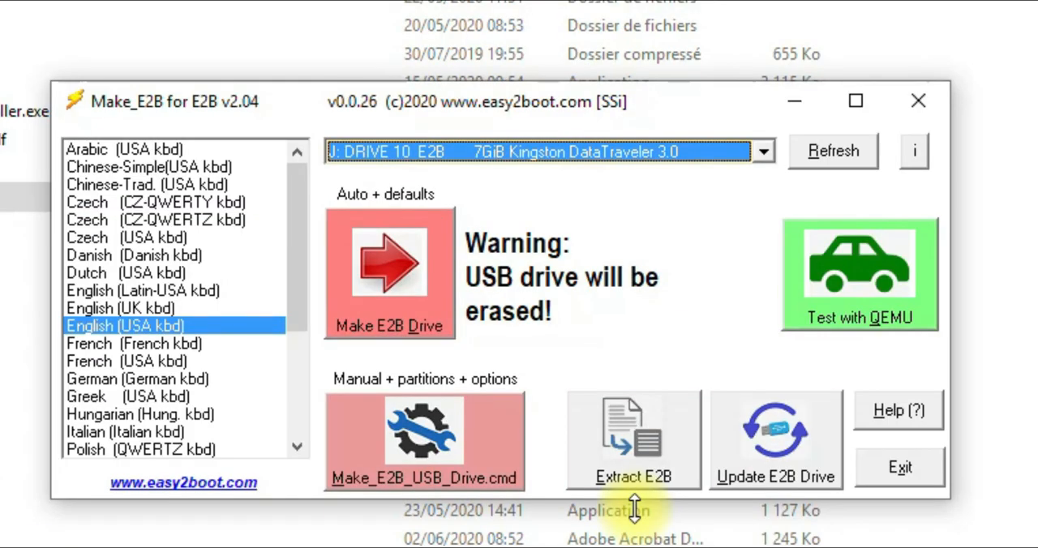
left_click(165, 344)
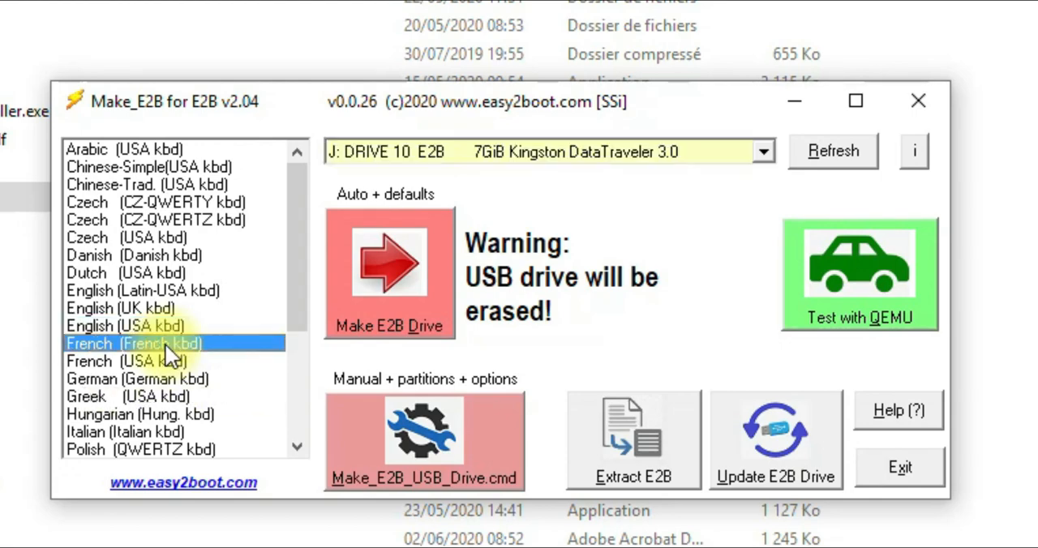
left_click(762, 150)
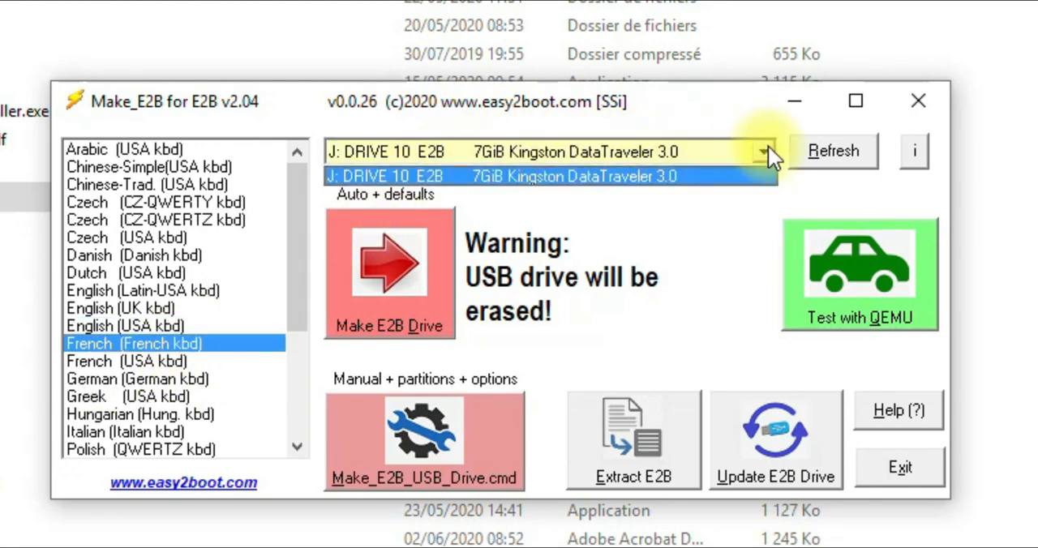
left_click(765, 149)
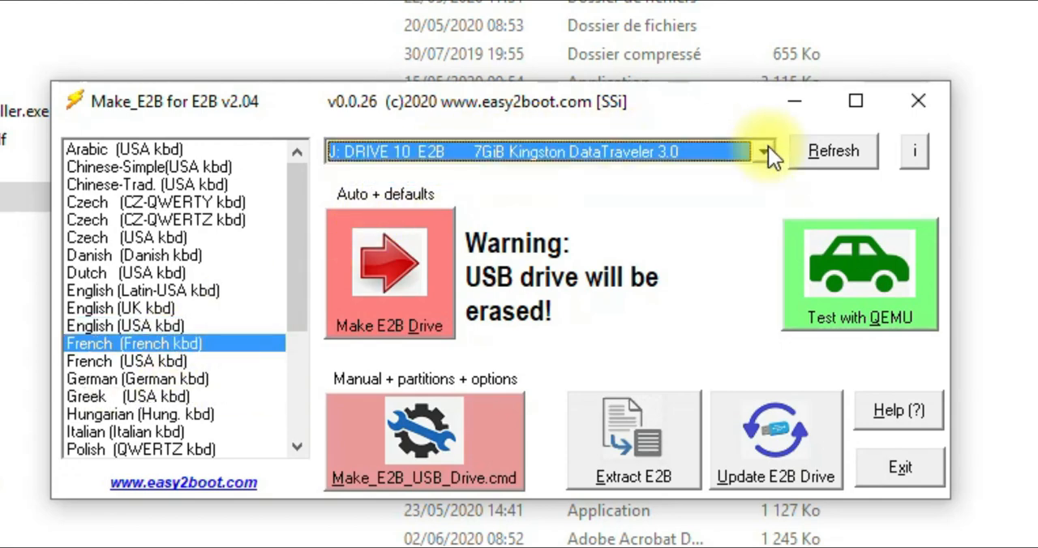
- Create a new E2B drive on the Kingston USB stick with the automatic defaults, approving the script run and the drive's erasure
left_click(385, 264)
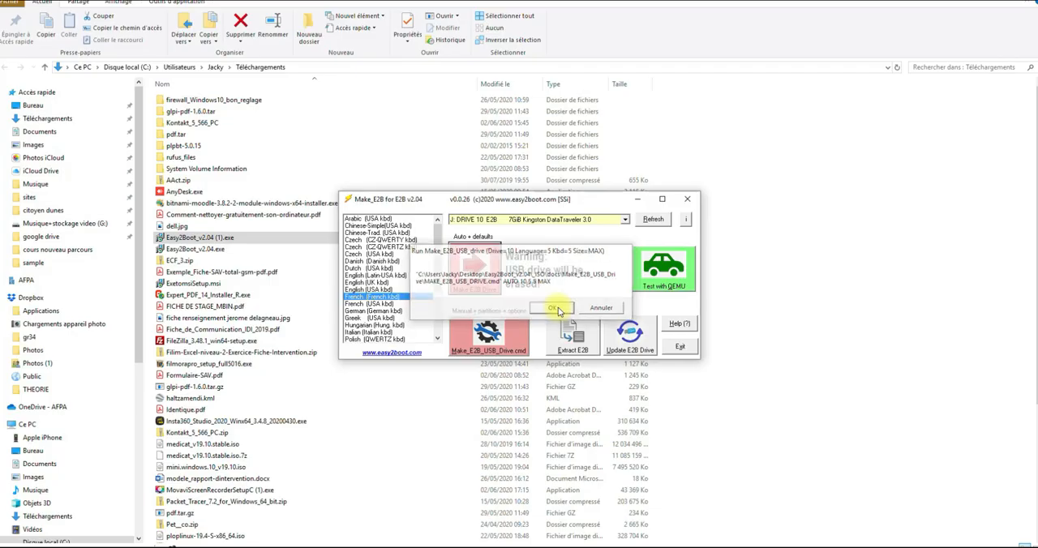
left_click(592, 372)
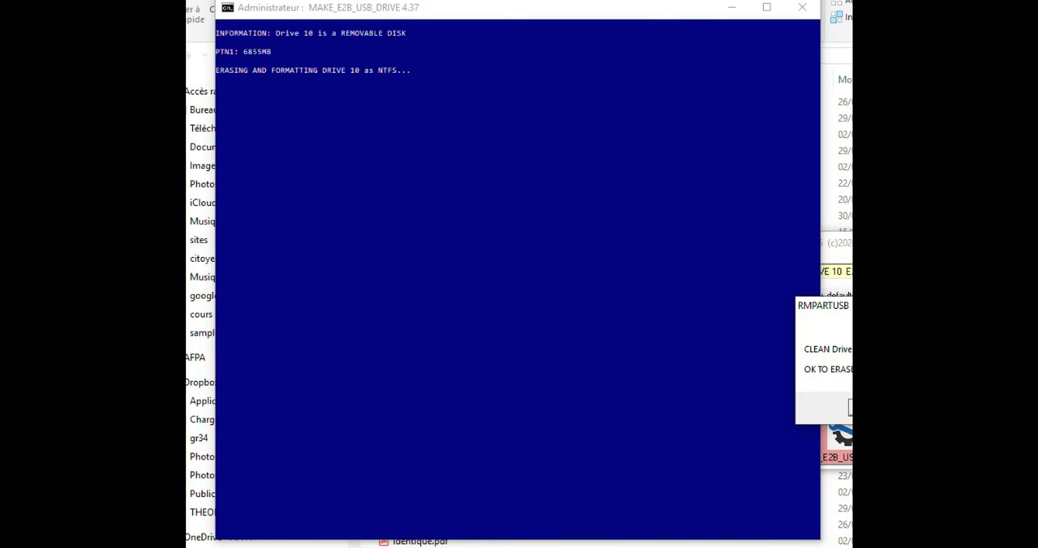
key("Return")
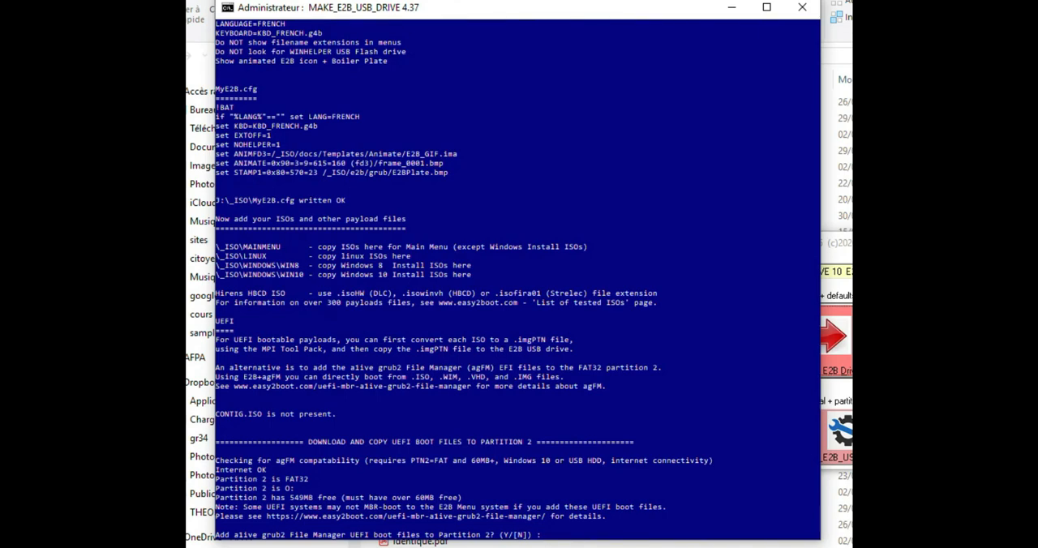
- Add the a1ive grub2 File Manager UEFI boot files to partition 2 and finish the E2B drive script
type("y")
key("Return")
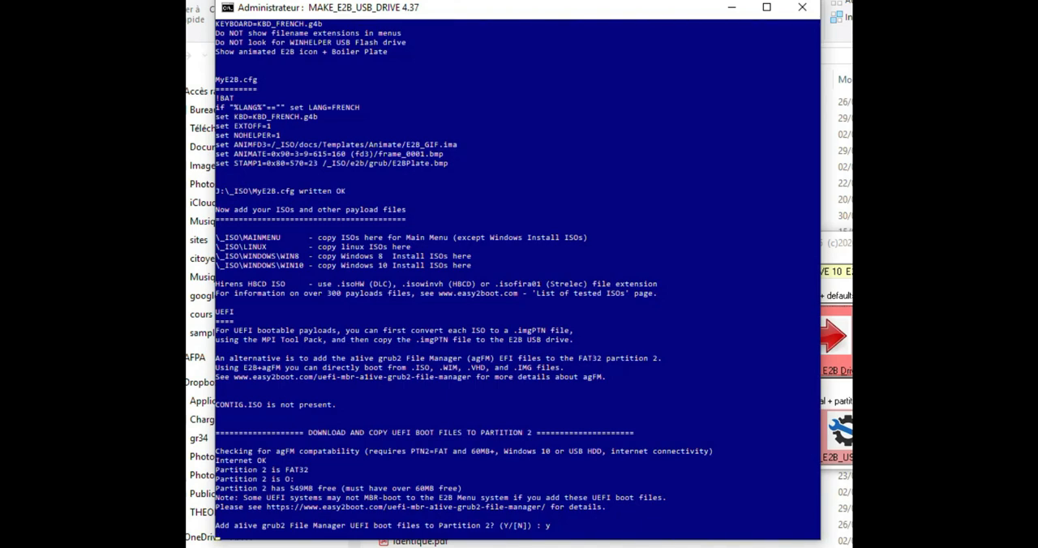
key("Return")
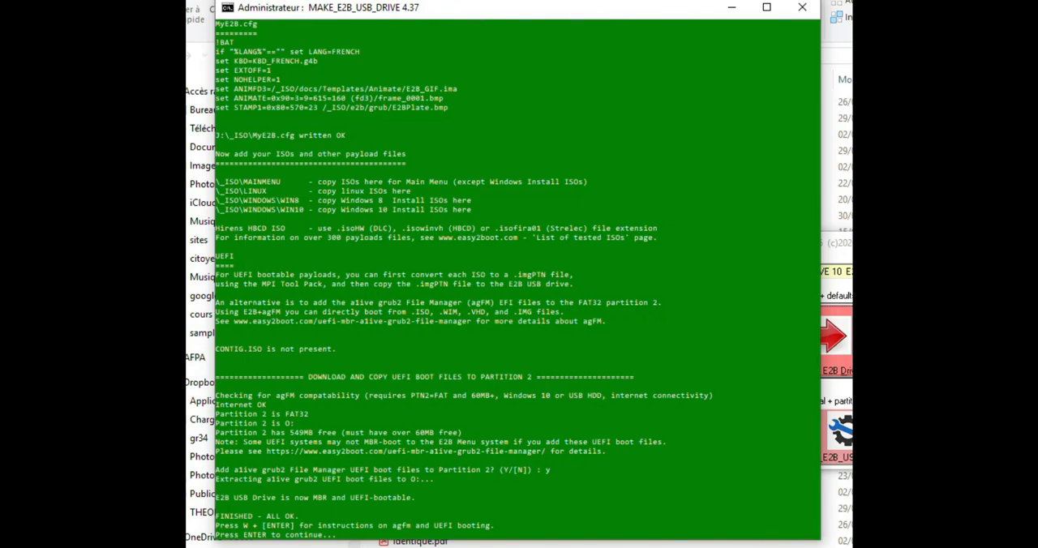
key("Return")
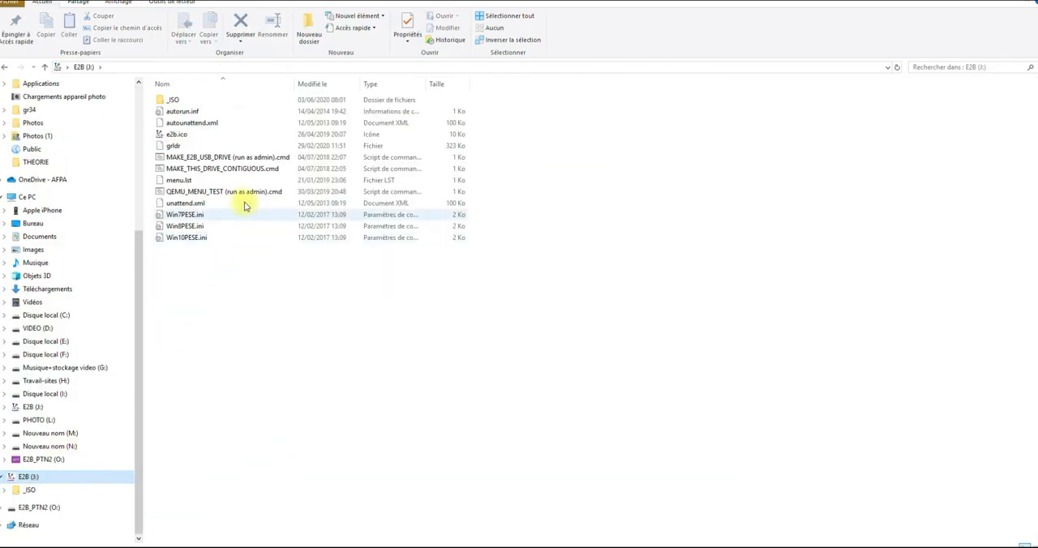
- Browse the new E2B (J:) drive down to the _ISO\WINDOWS\WIN10 folder
double_click(174, 100)
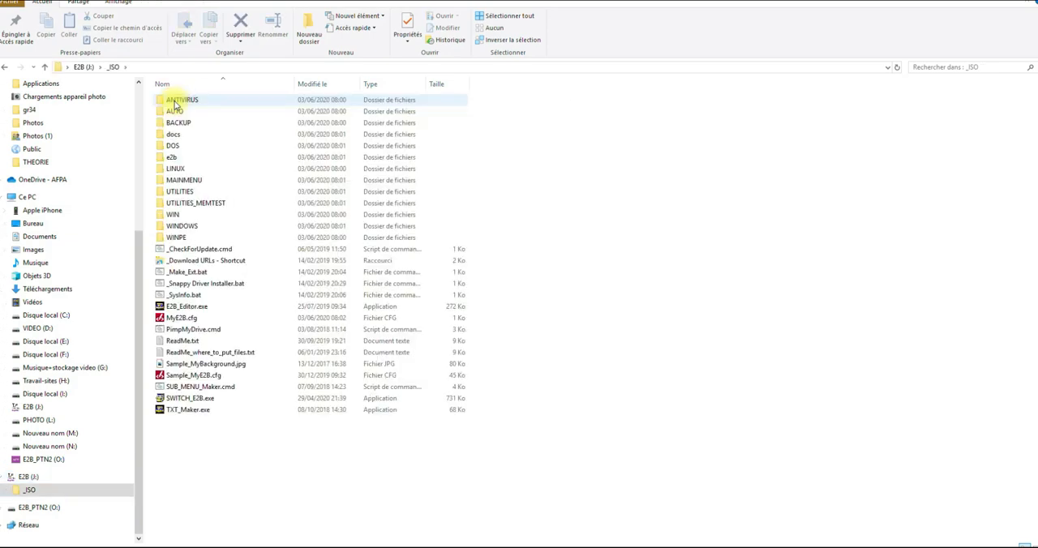
left_click(185, 227)
double_click(186, 227)
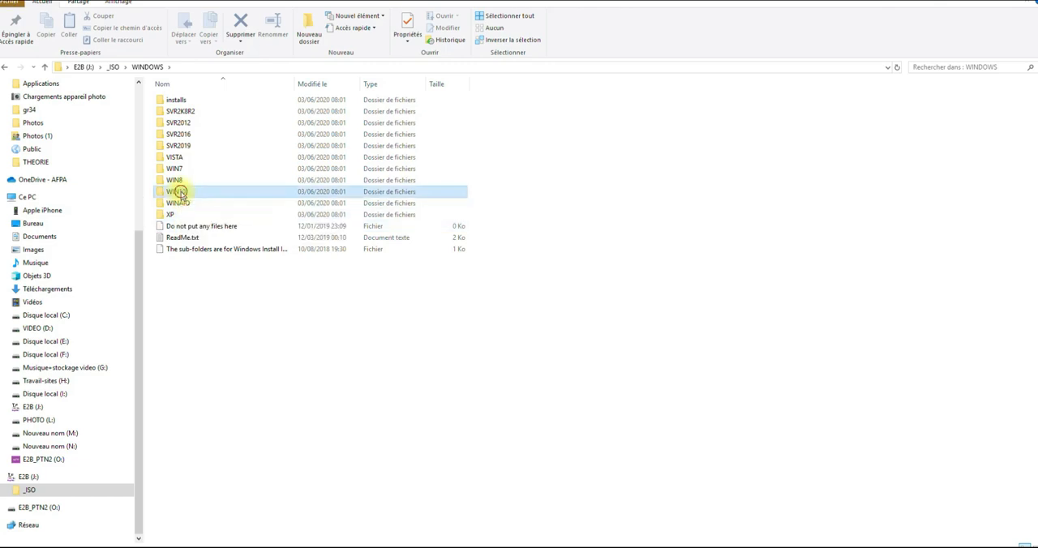
double_click(177, 191)
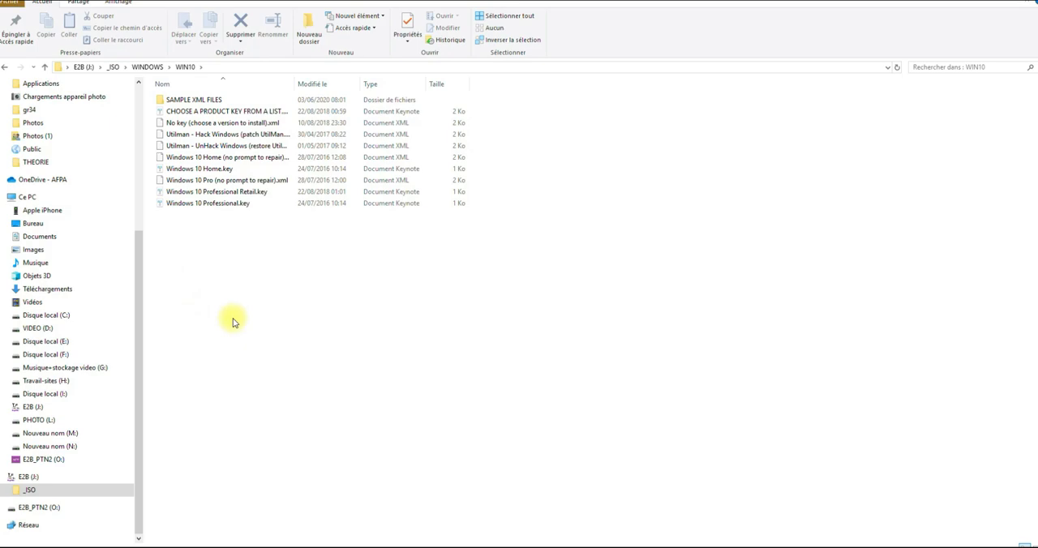
- Return to the _ISO folder on the E2B drive and paste the copied content into WINDOWS\WIN10
left_click(30, 490)
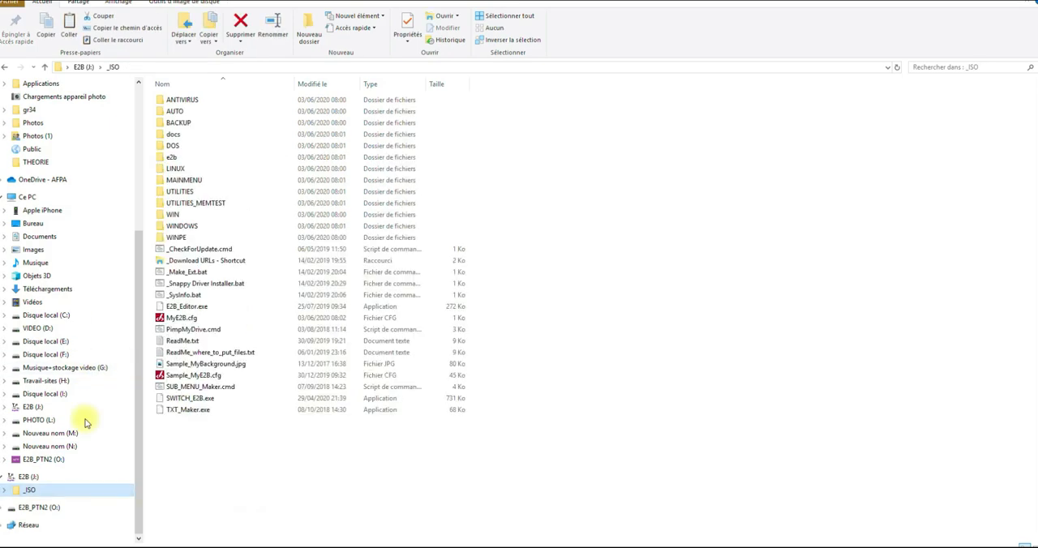
double_click(186, 227)
left_click(173, 194)
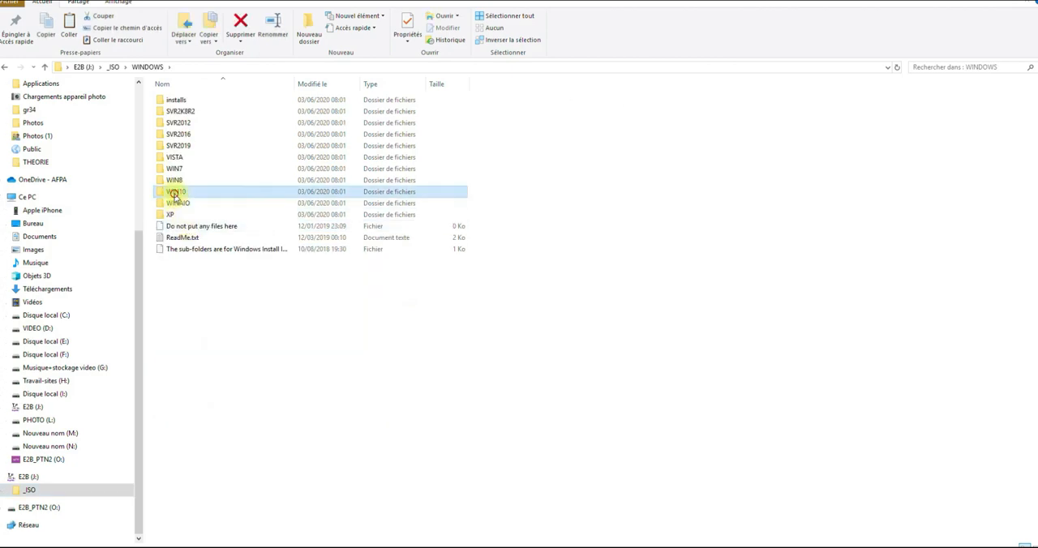
double_click(173, 195)
right_click(172, 270)
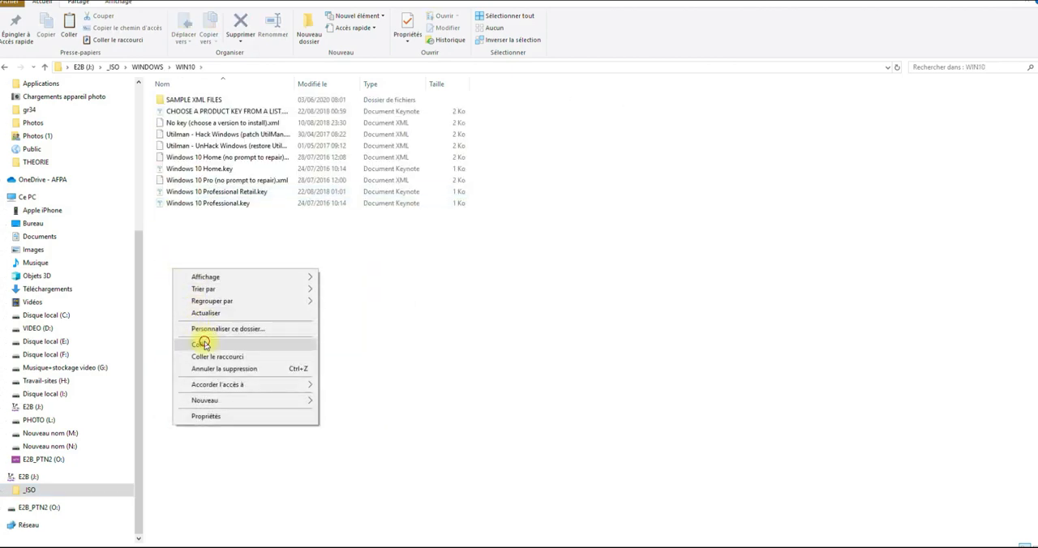
left_click(204, 344)
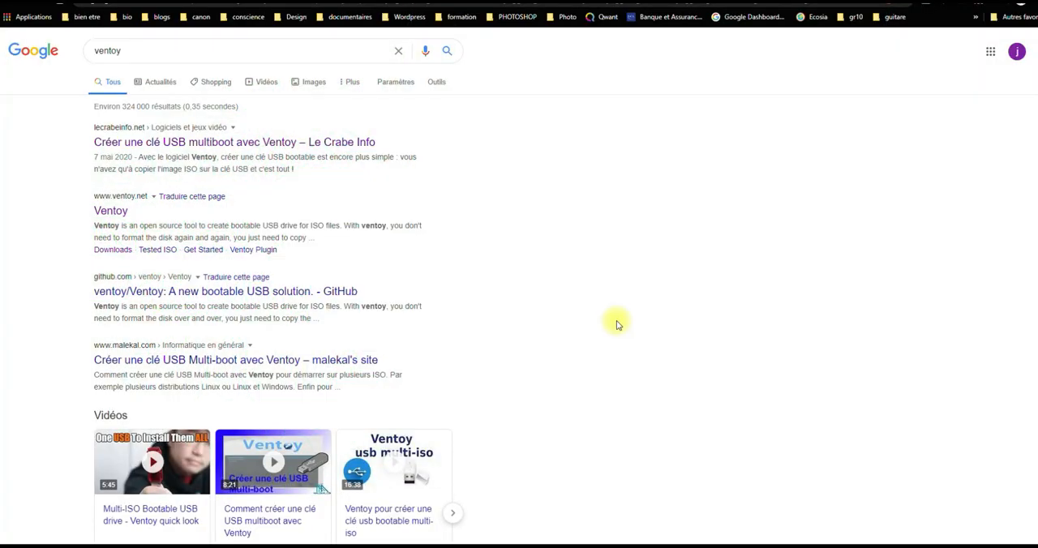
- Download ventoy-1.0.12-windows.zip from the GitHub release page reached through the official Ventoy site
left_click(112, 213)
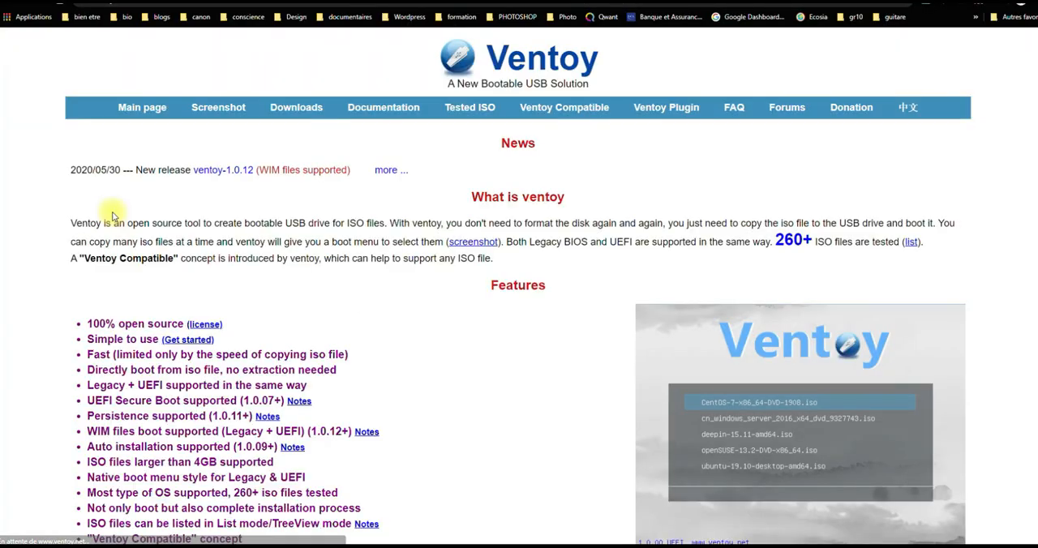
left_click(297, 115)
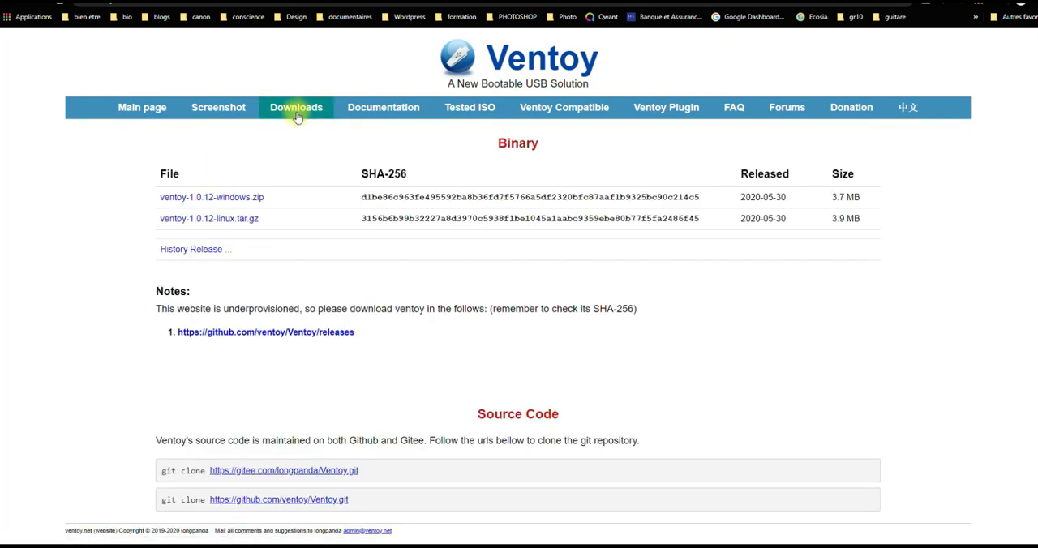
left_click(186, 199)
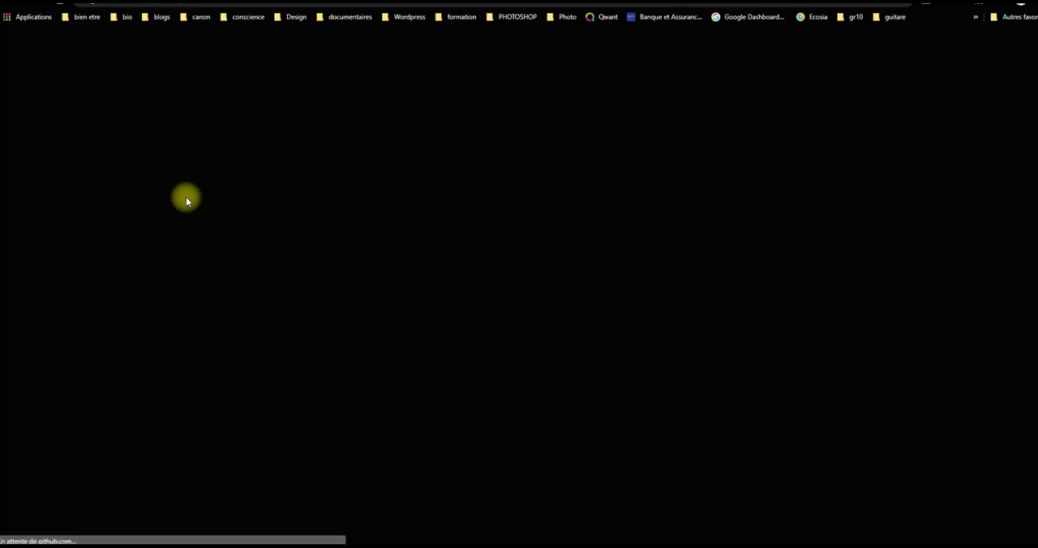
scroll(606, 304, "down", 5)
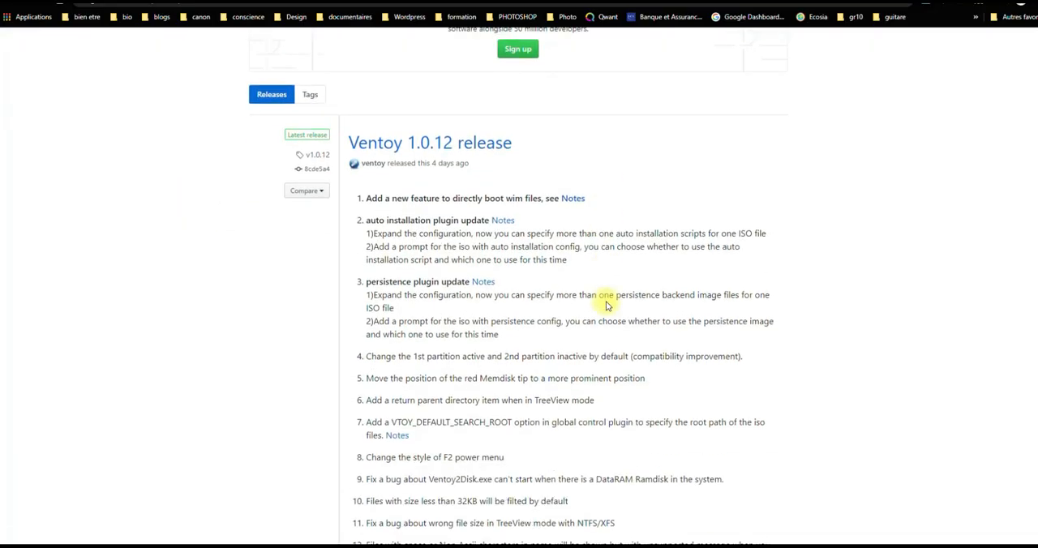
scroll(606, 308, "down", 3)
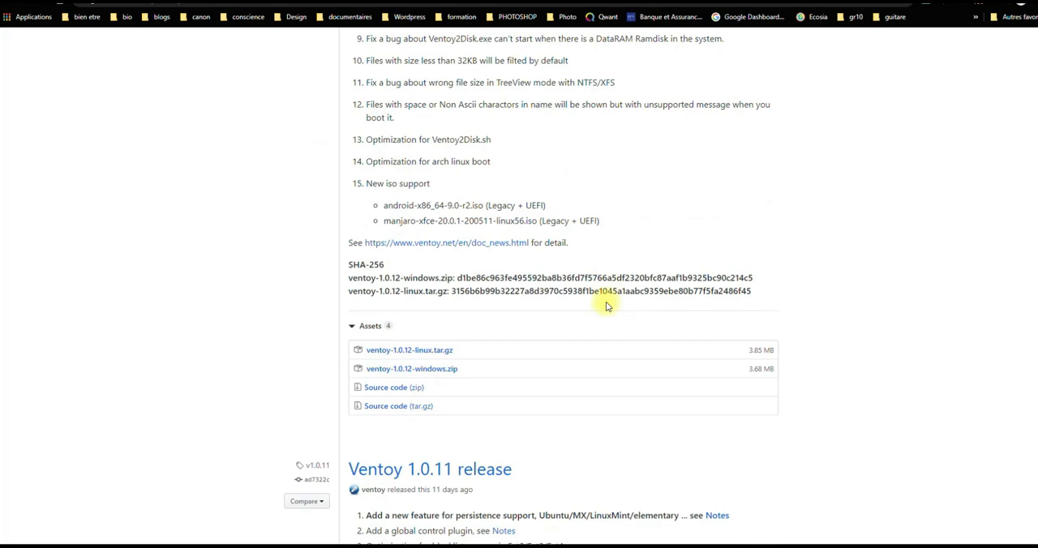
left_click(411, 370)
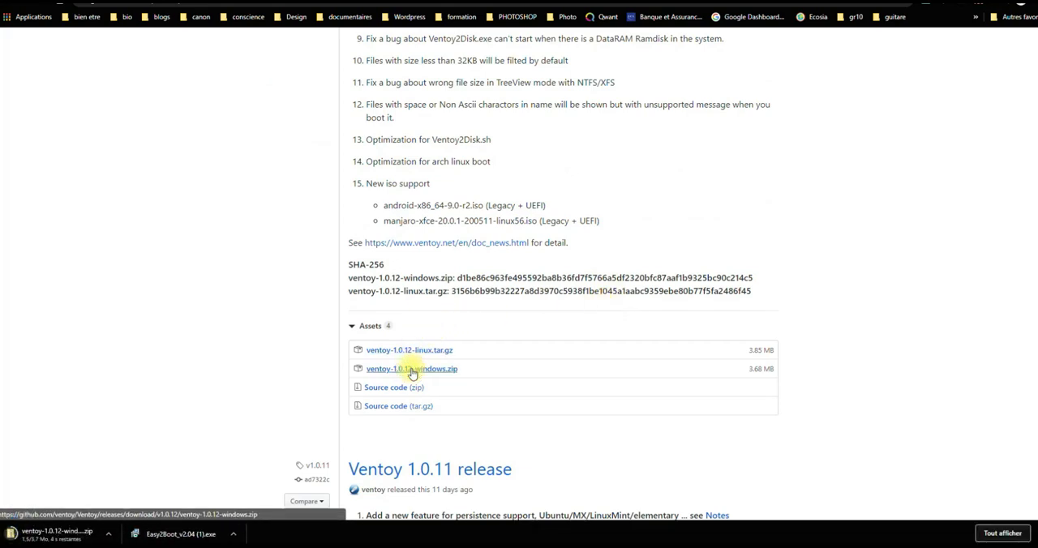
- Show the downloaded ventoy-1.0.12-windows (1).zip in its folder and extract it with 7-Zip into a folder of the same name
key("ctrl+j")
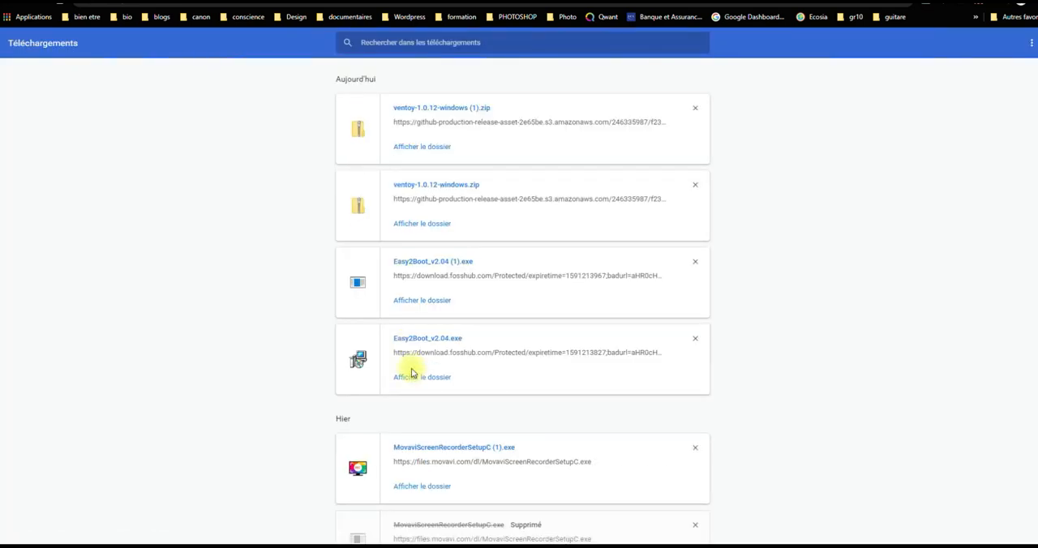
left_click(410, 146)
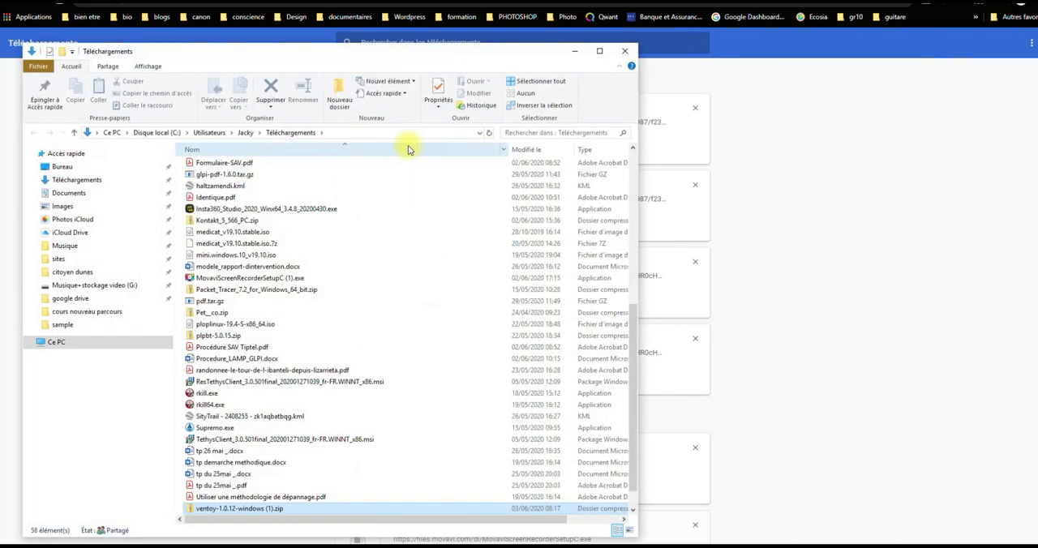
right_click(258, 512)
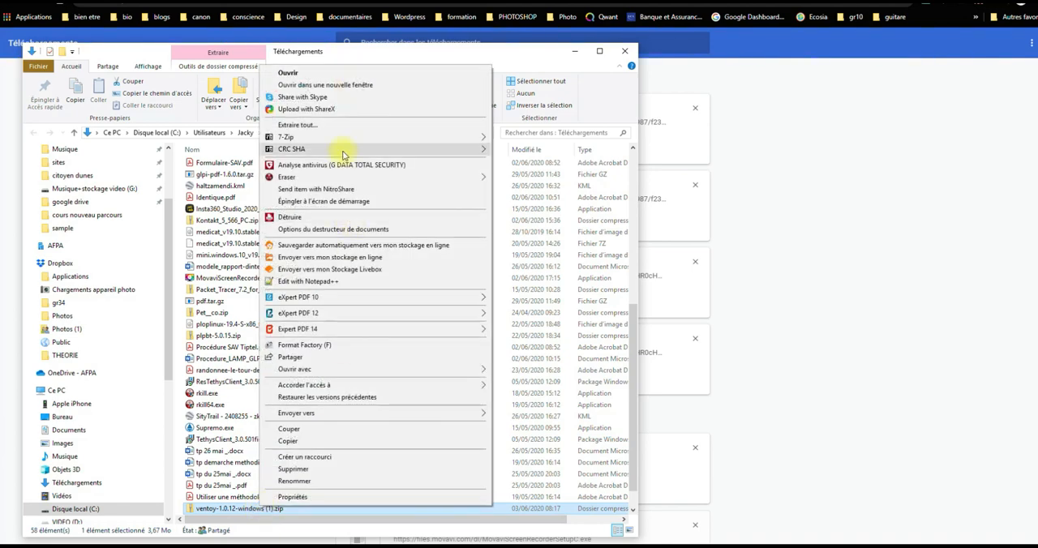
mouse_move(346, 138)
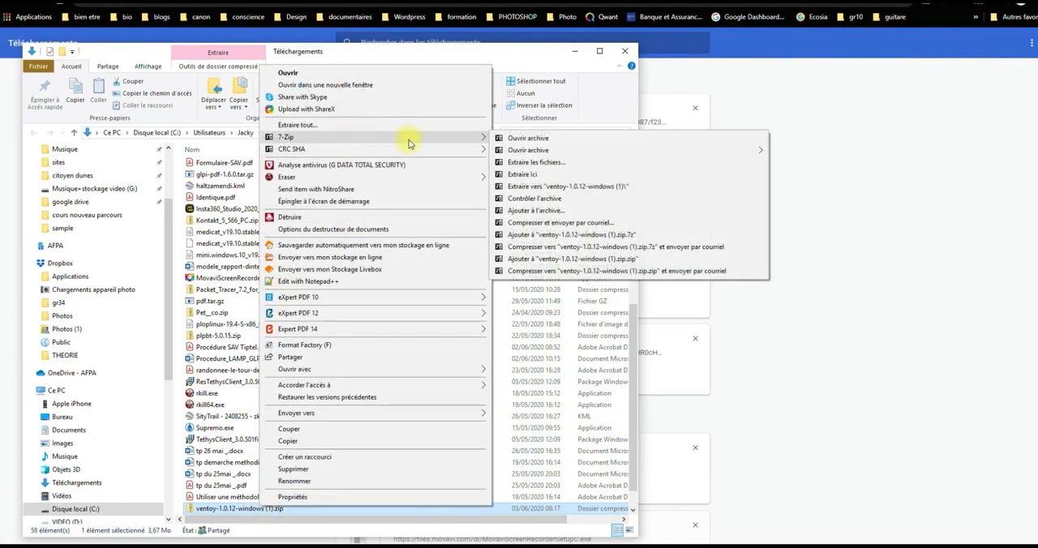
left_click(541, 187)
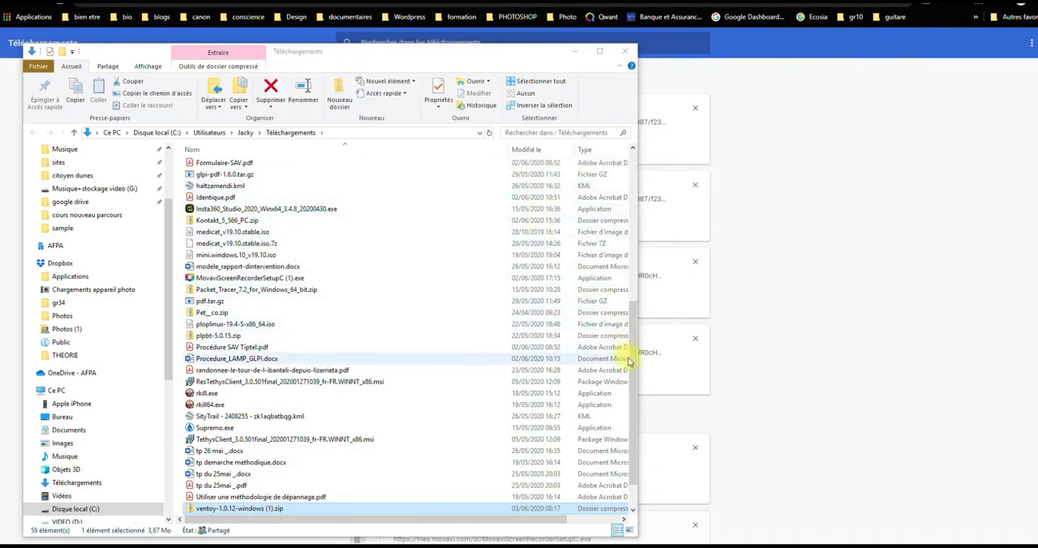
- Launch Ventoy2Disk.exe from the ventoy-1.0.12 folder inside ventoy-1.0.12-windows
left_click_drag(629, 363, 627, 170)
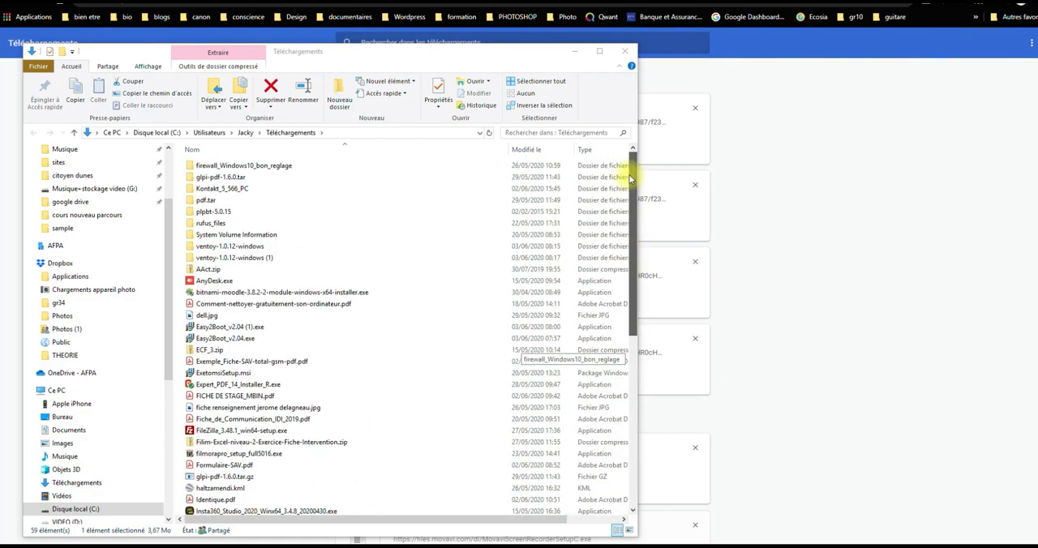
double_click(230, 247)
left_click(199, 169)
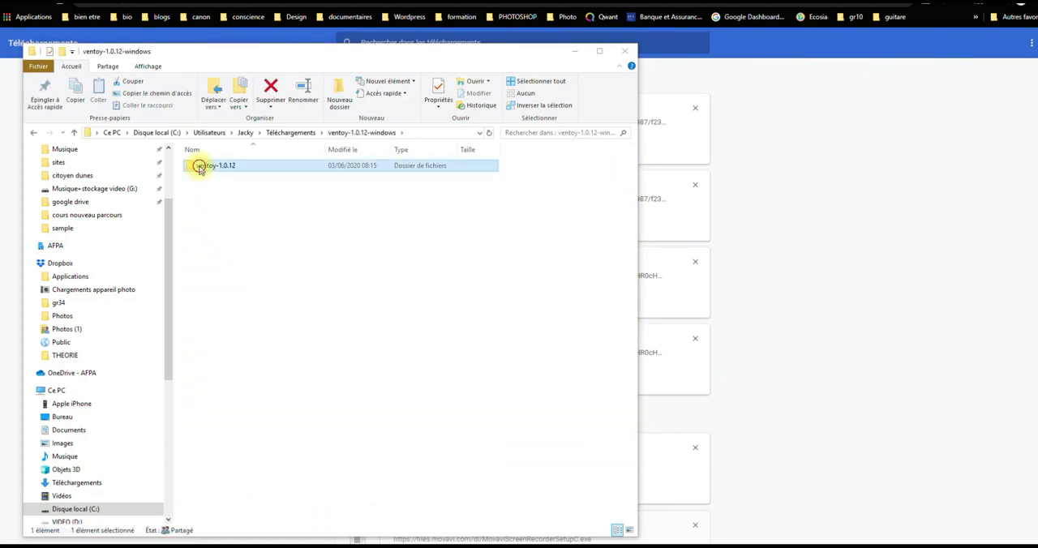
double_click(200, 167)
left_click(204, 201)
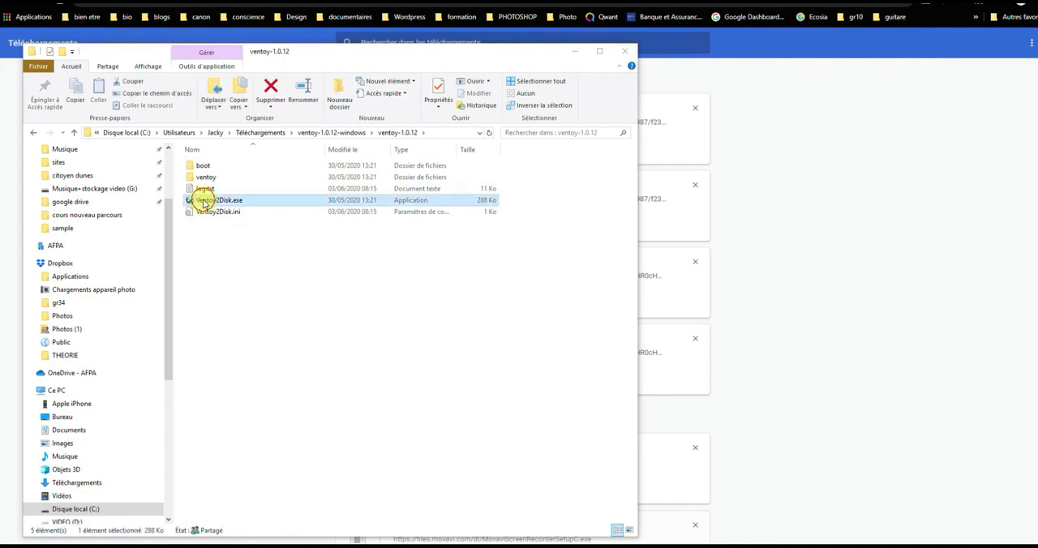
double_click(205, 201)
left_click(280, 413)
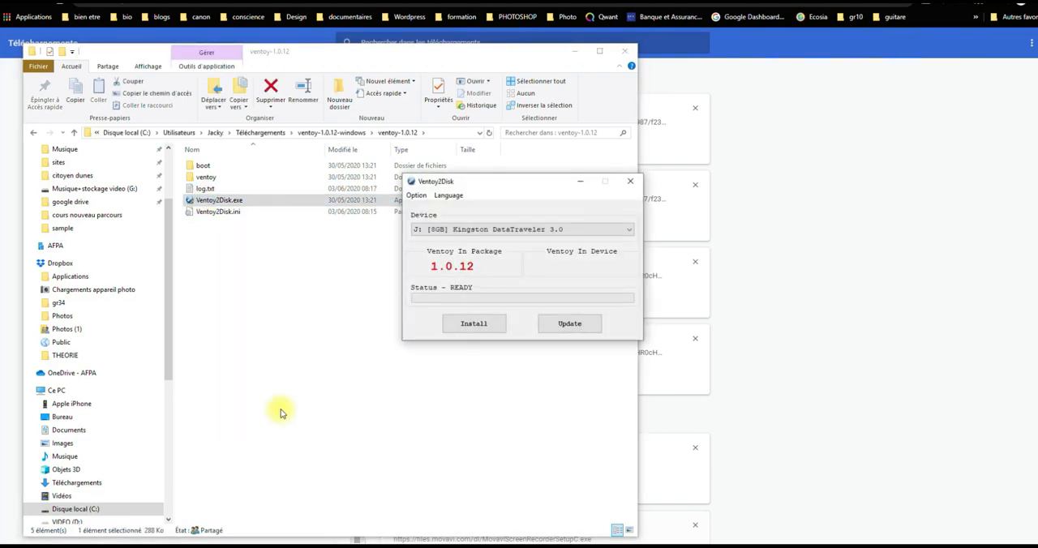
- Install Ventoy 1.0.12 on the Kingston DataTraveler drive J:, accepting the formatting and data loss, and dismiss the completion message
left_click(479, 327)
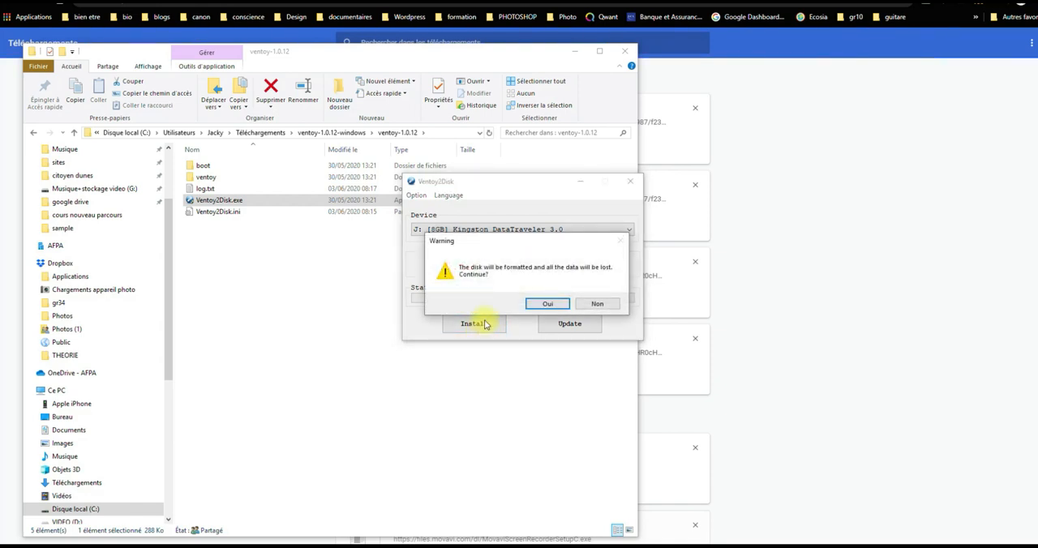
left_click(553, 304)
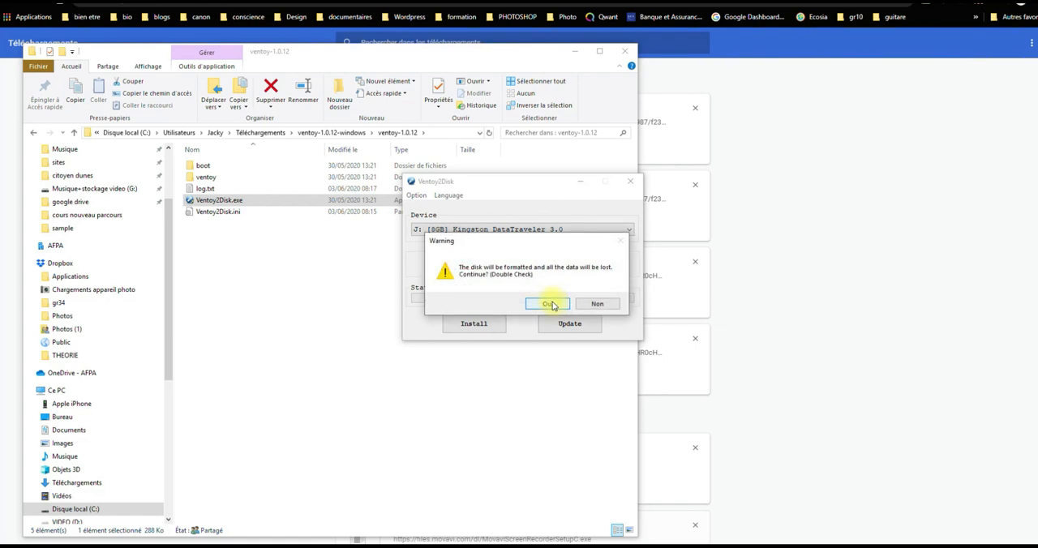
left_click(551, 305)
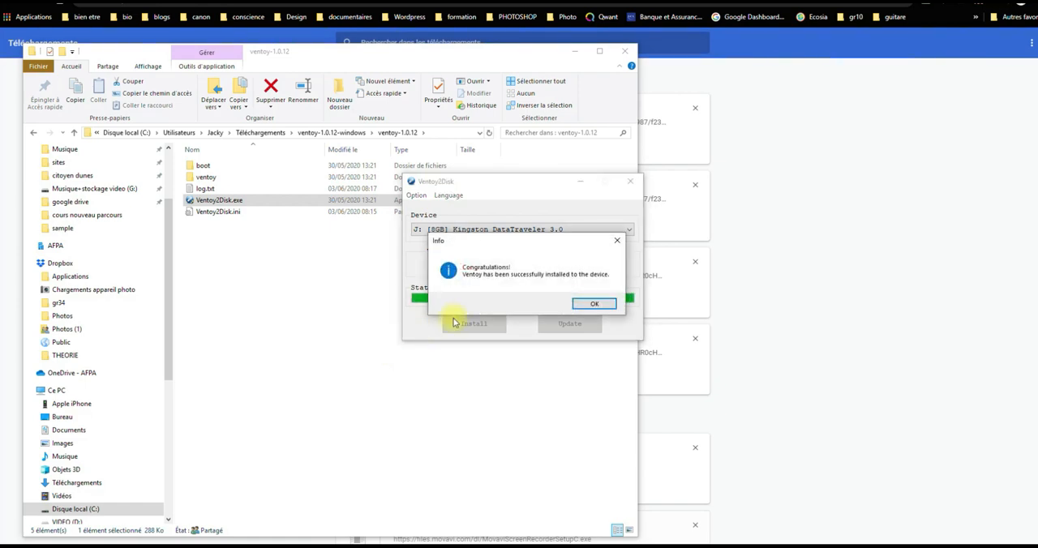
left_click(595, 305)
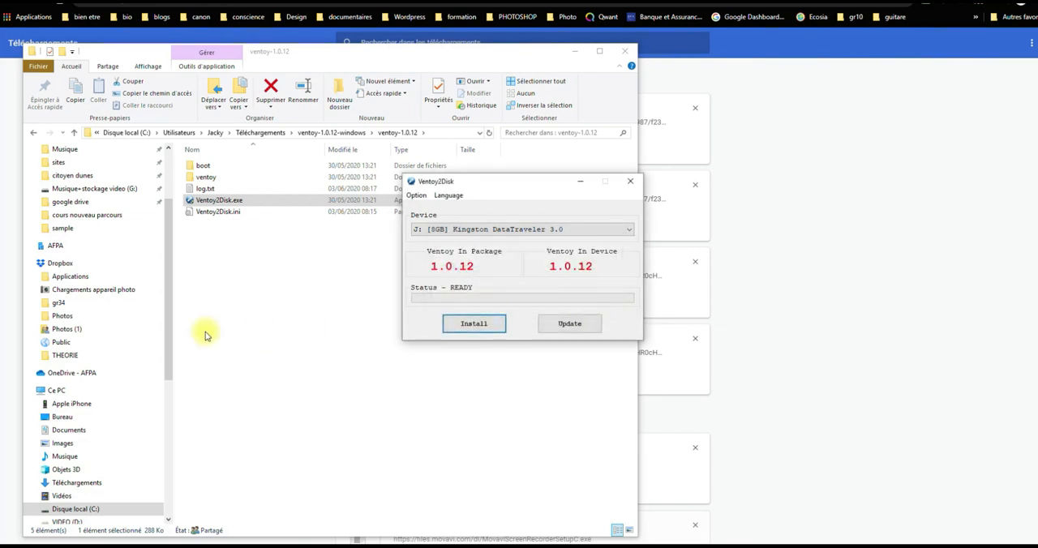
- Open the new Ventoy (J:) drive in the file explorer and close Ventoy2Disk
left_click_drag(167, 344, 169, 475)
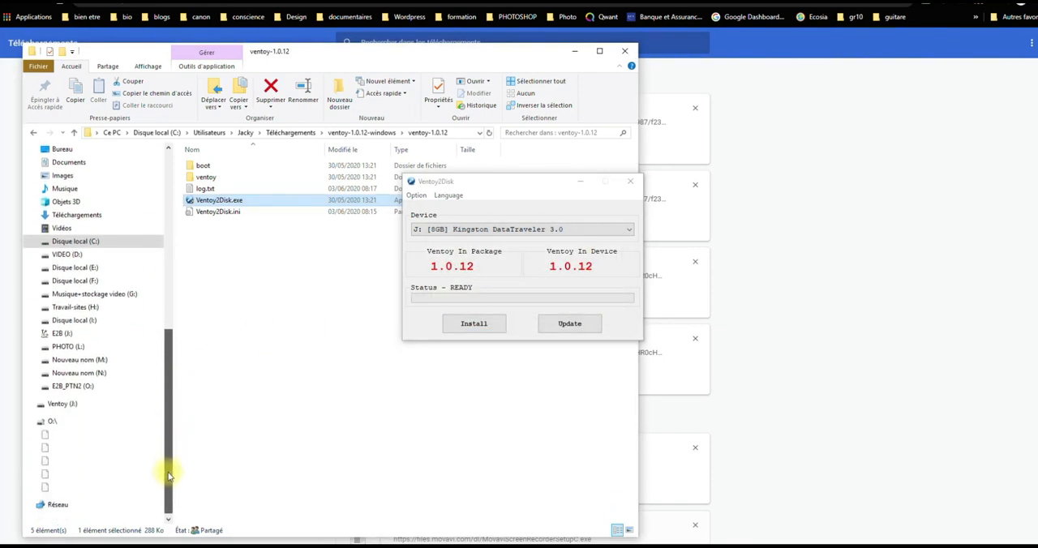
left_click(56, 405)
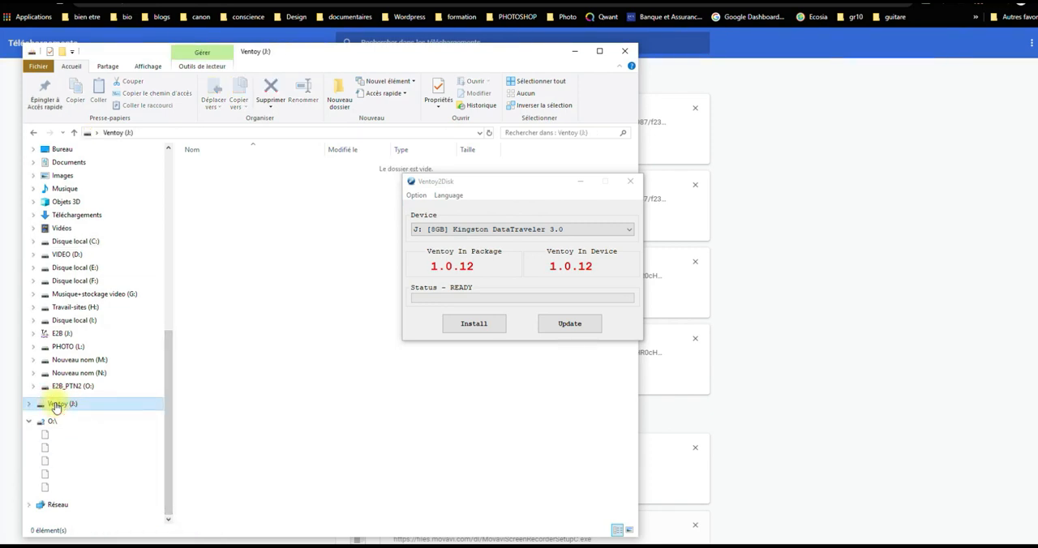
left_click(632, 183)
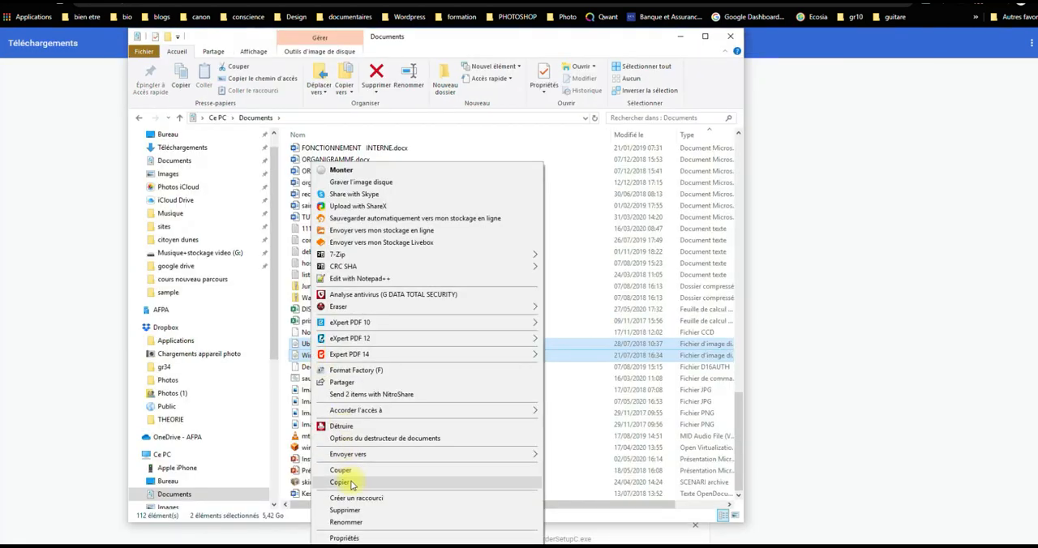
- Copy Ubuntu_18.04_Desktop.iso and Windows_10_AIO_x64.iso from the Documents folder onto the Ventoy (J:) drive
left_click(340, 470)
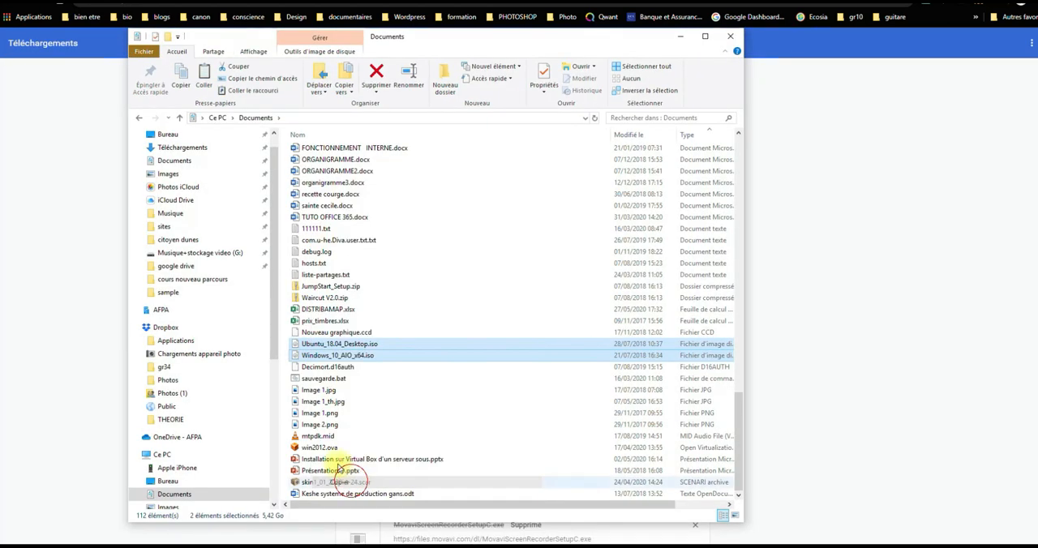
scroll(202, 332, "down", 6)
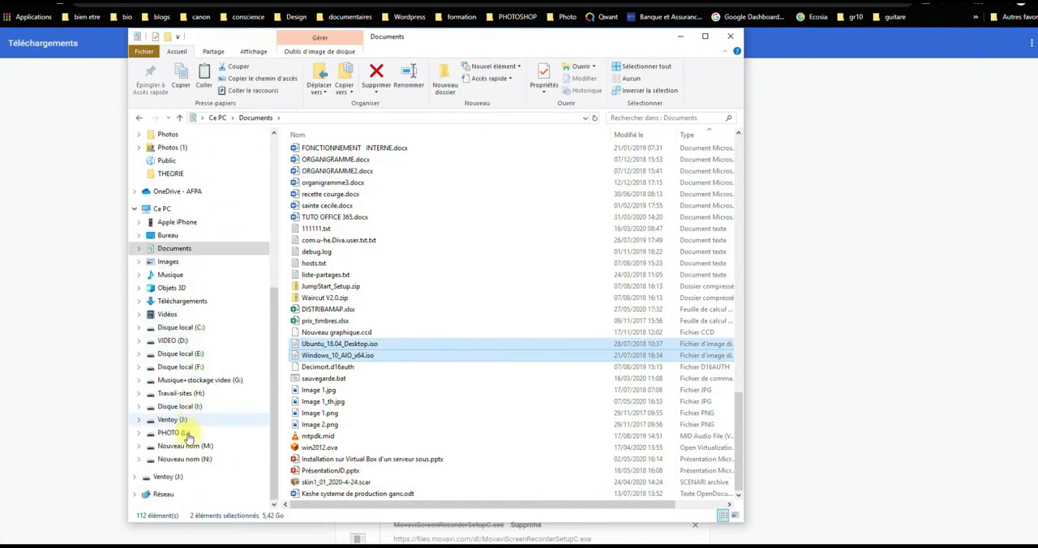
left_click(148, 478)
right_click(421, 222)
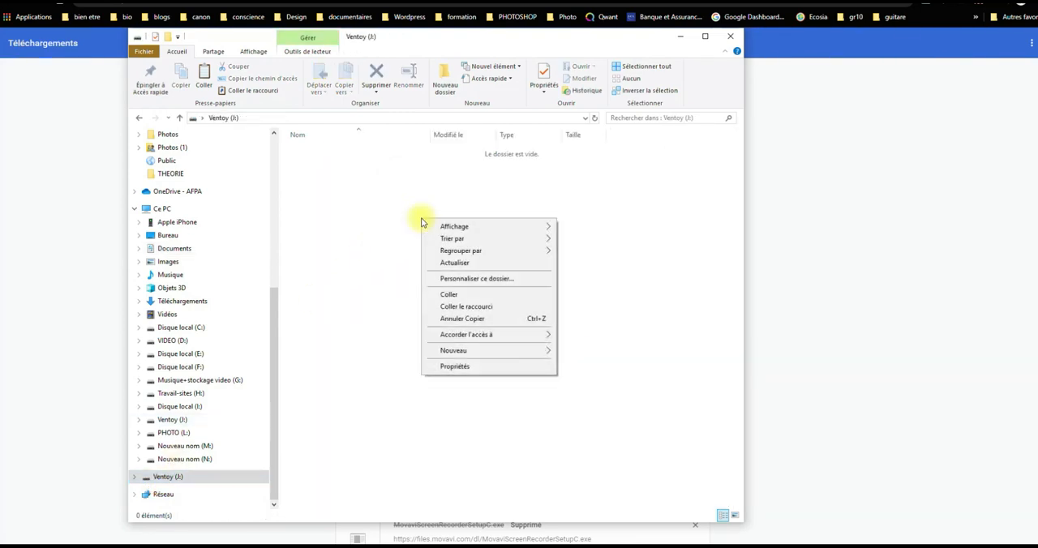
left_click(450, 296)
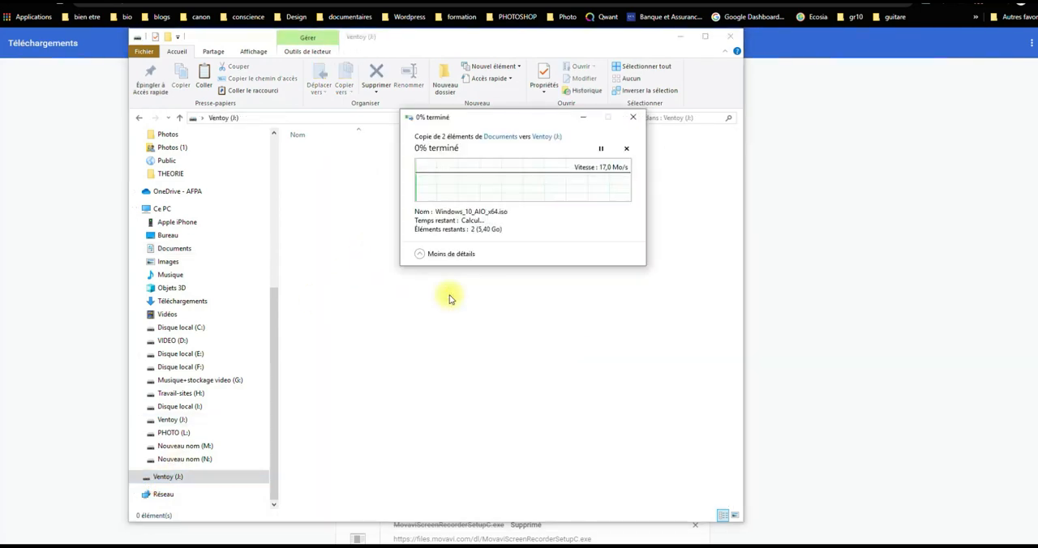